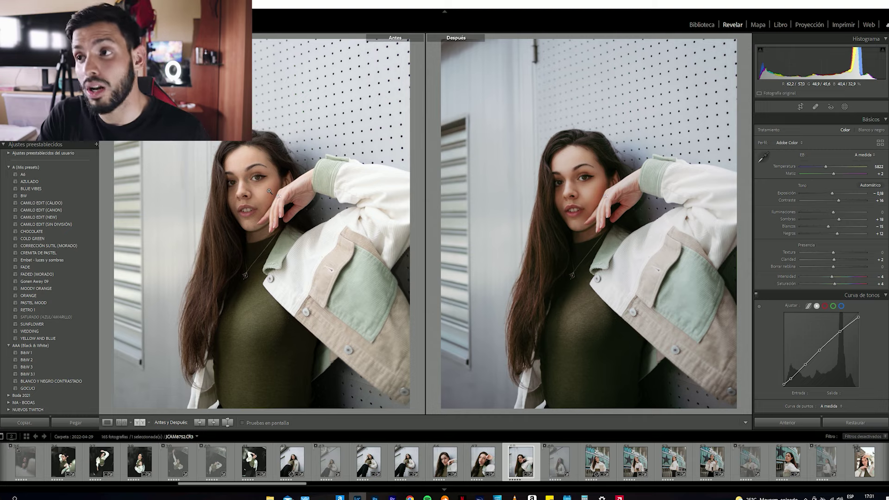
- Open The Fader plug-in for the single photo, browse the develop presets in A (Mis presets), and close it without applying one
key(y)
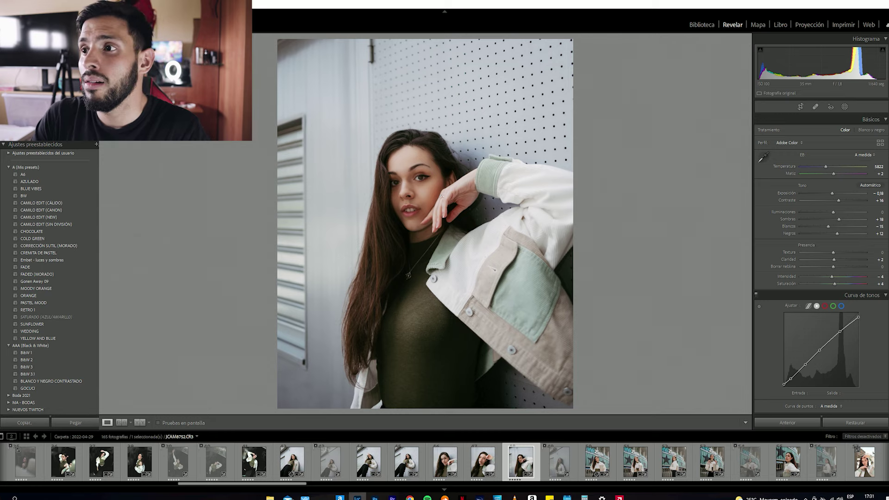
click(414, 182)
click(414, 182)
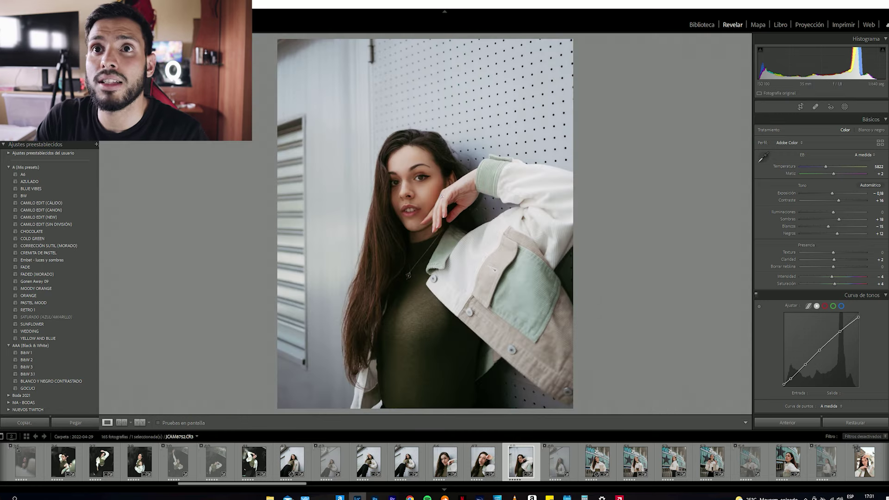
key(alt+a)
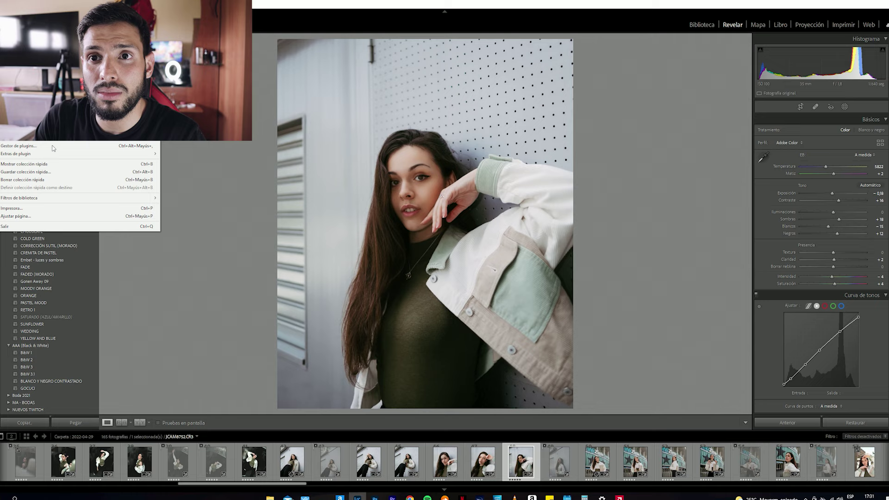
mouse_move(54, 154)
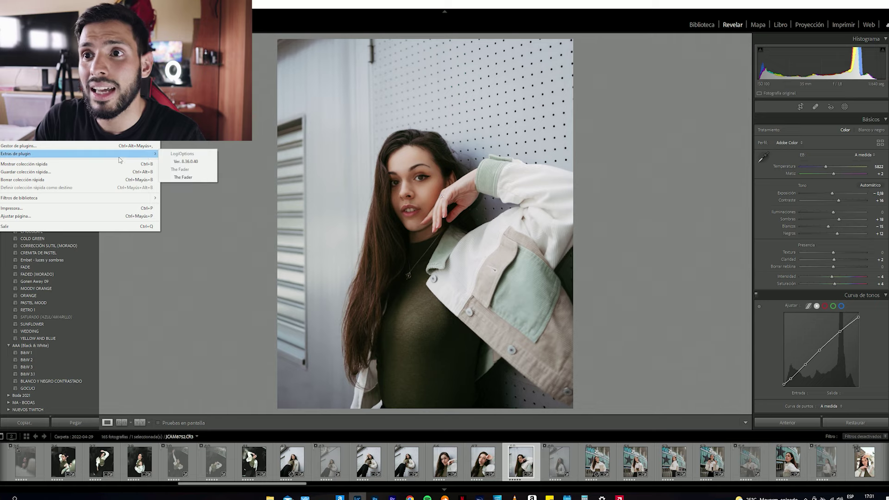
click(198, 180)
click(472, 240)
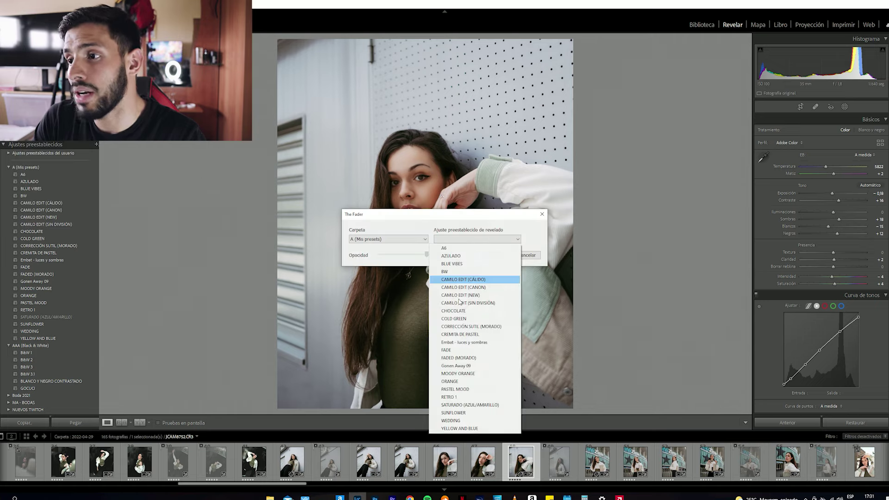
click(536, 243)
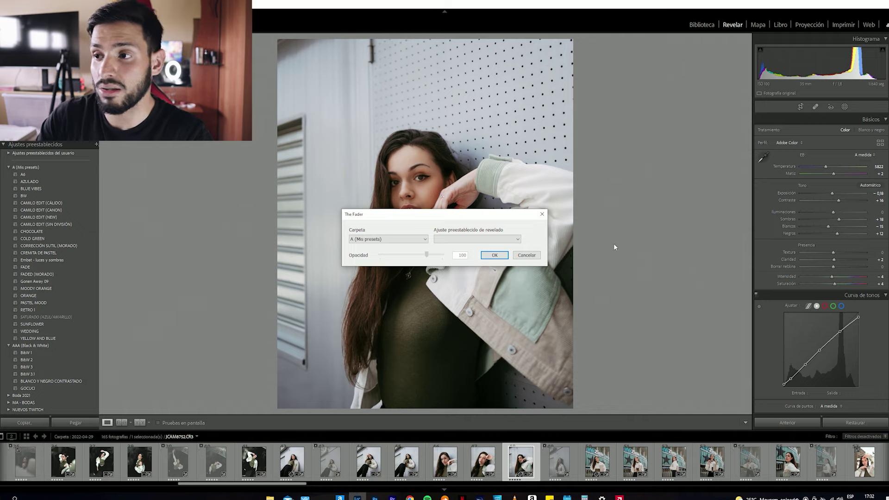
click(523, 256)
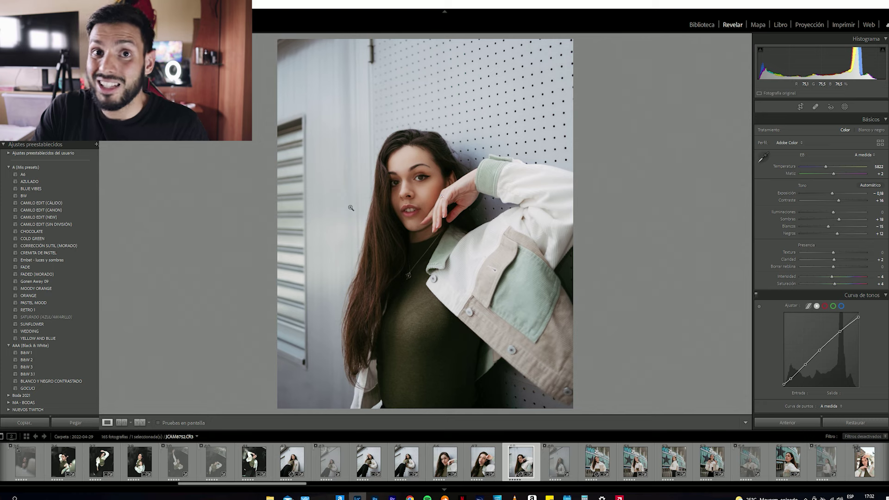
- Compare the before and after versions of the portrait with the hand on the cheek, examining the facial skin up close
key(y)
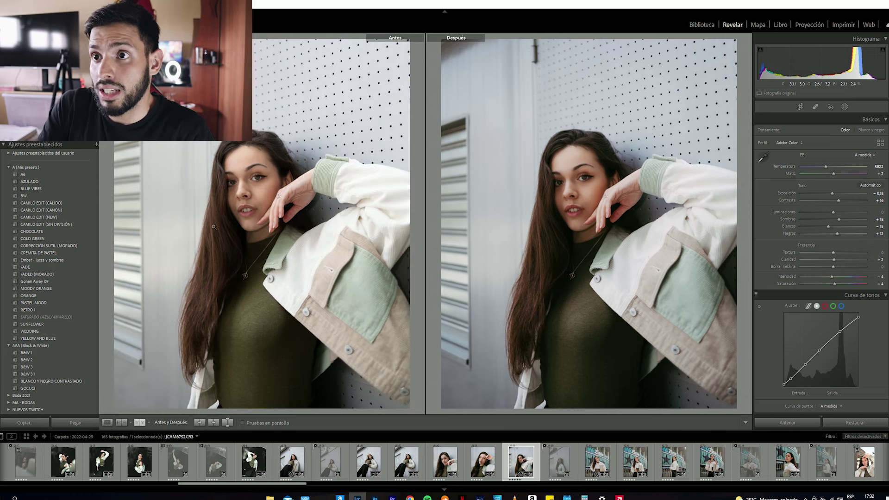
click(268, 177)
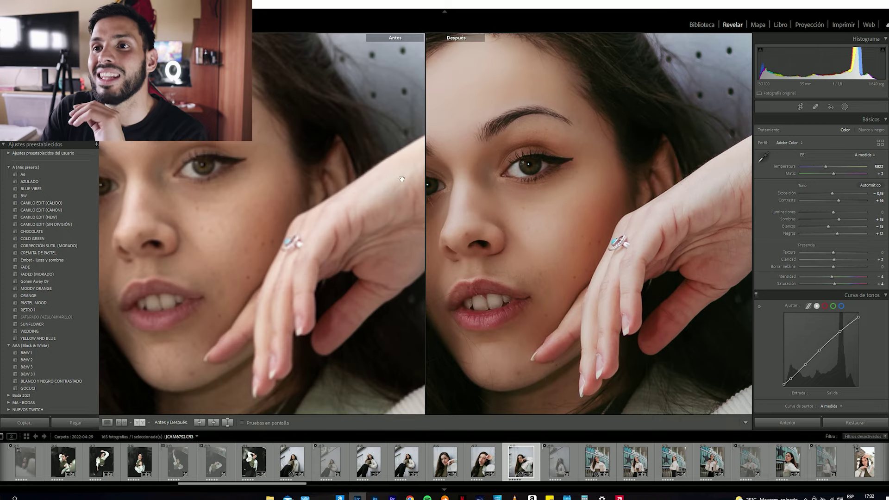
drag(201, 192, 325, 199)
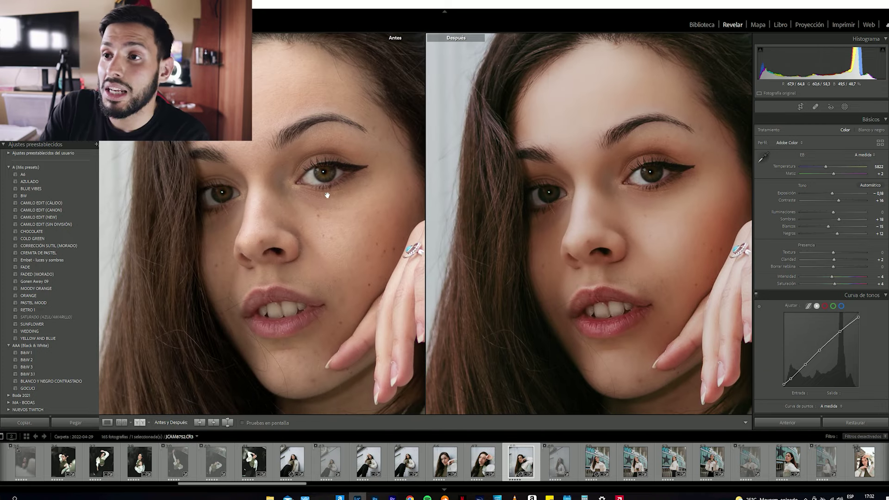
drag(326, 194, 294, 196)
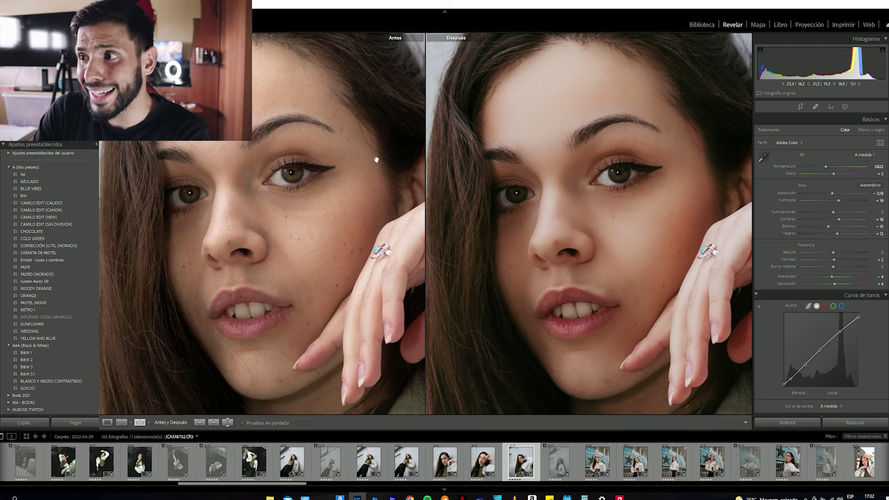
click(370, 201)
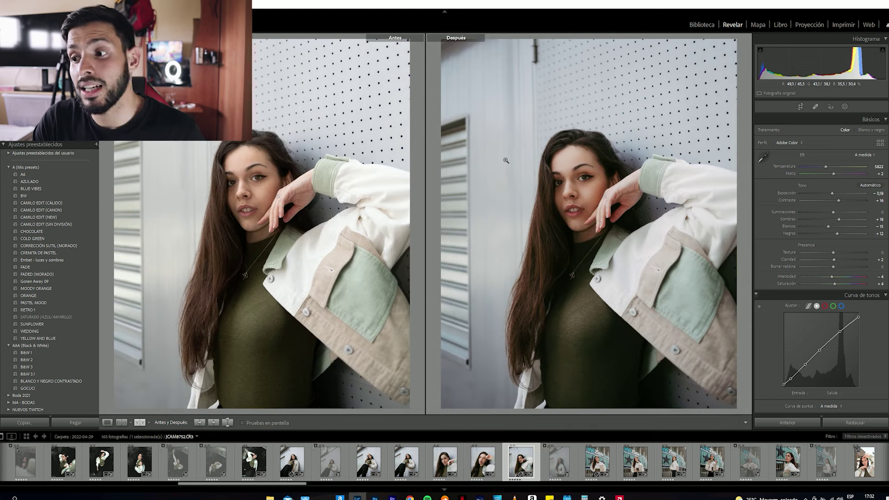
key(y)
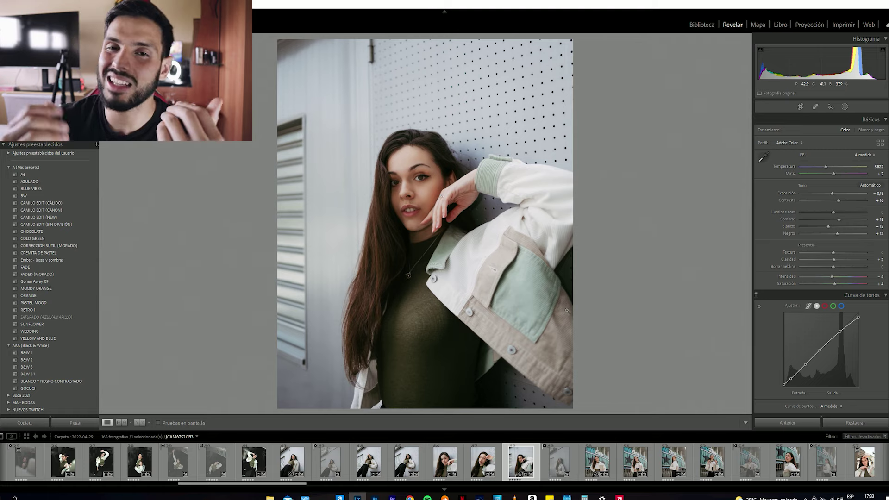
- Examine the retouched skin in the close portrait with the hand at the forehead, comparing it against the unedited version
click(489, 449)
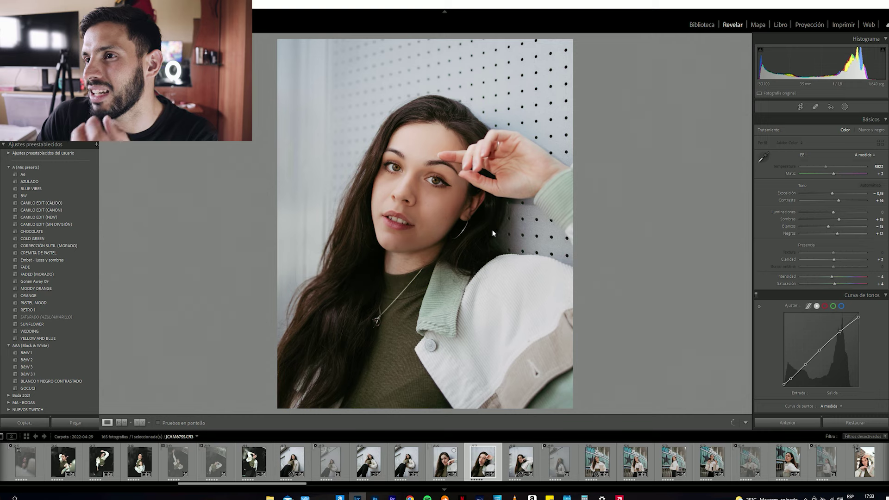
click(420, 170)
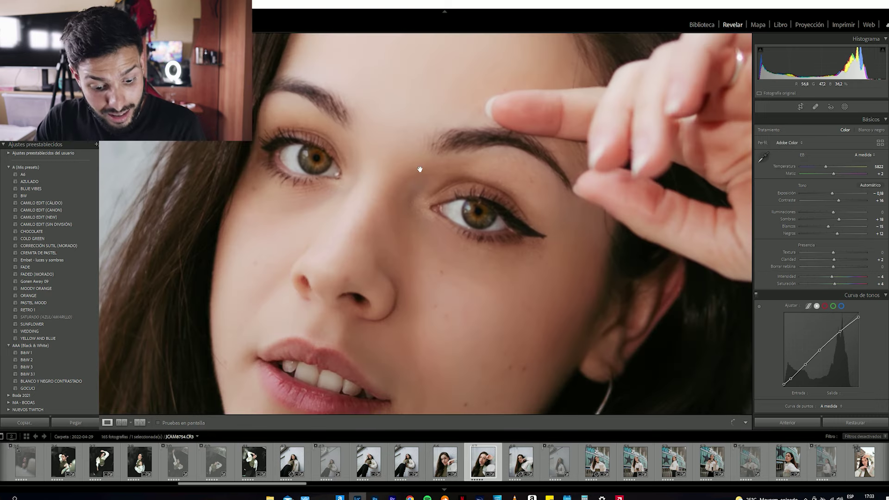
key(y)
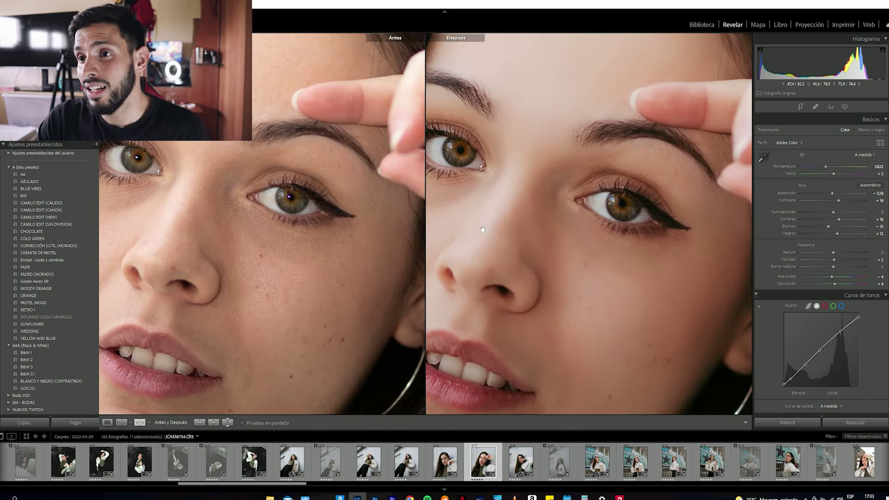
key(y)
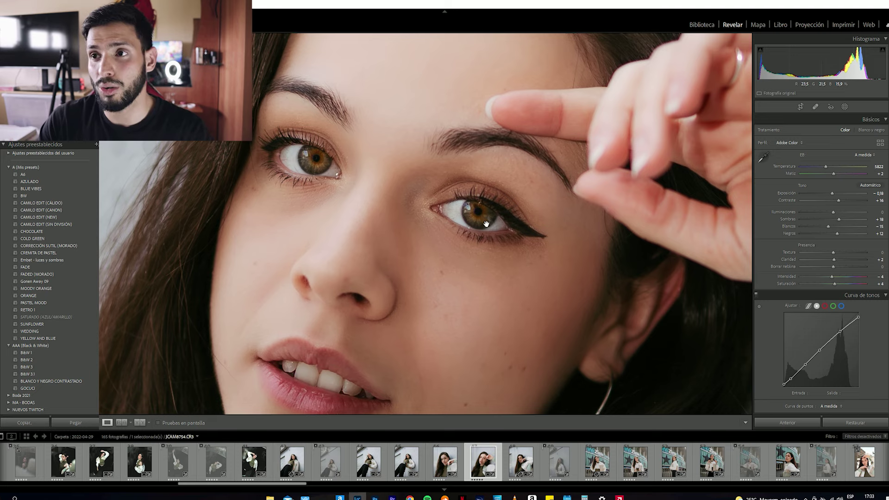
click(486, 224)
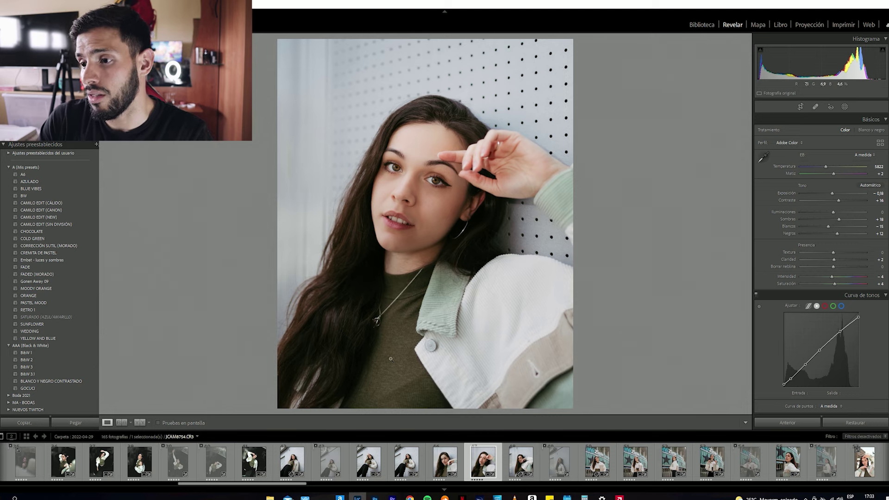
- Browse the low-angle portraits against the perforated wall and examine the face up close in the shot with the raised arm
click(406, 460)
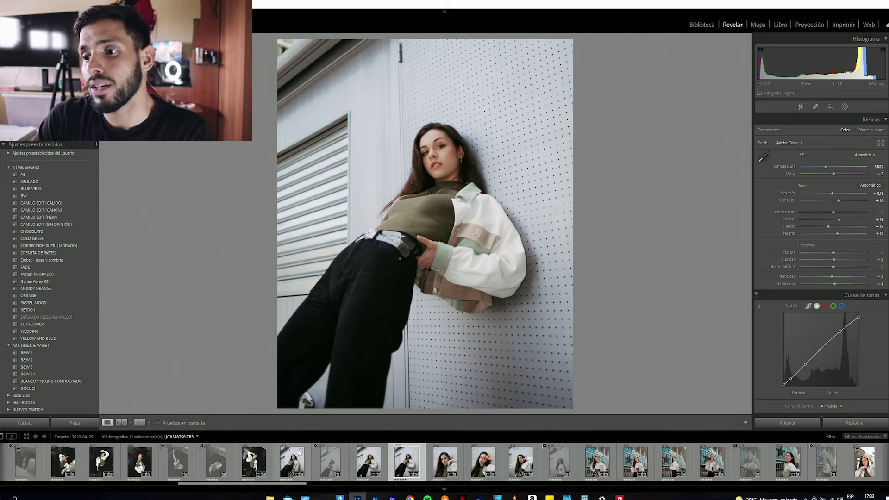
click(352, 460)
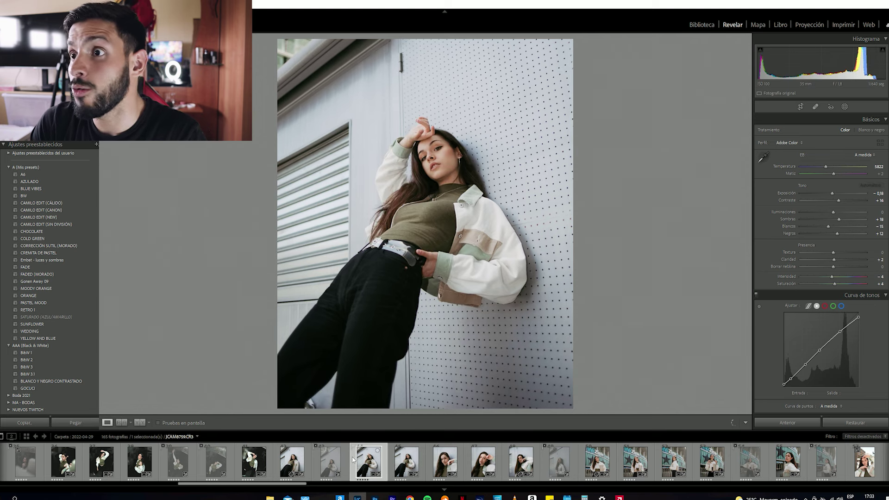
click(288, 465)
key(Right)
key(Right)
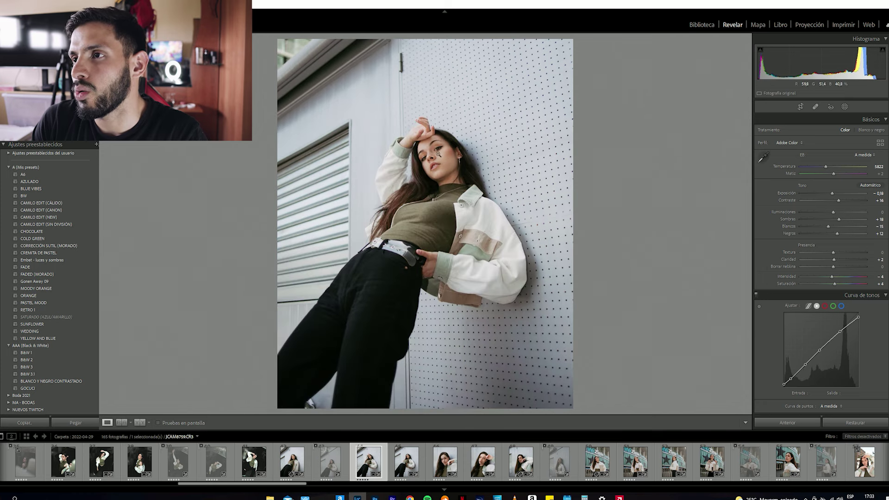
click(438, 154)
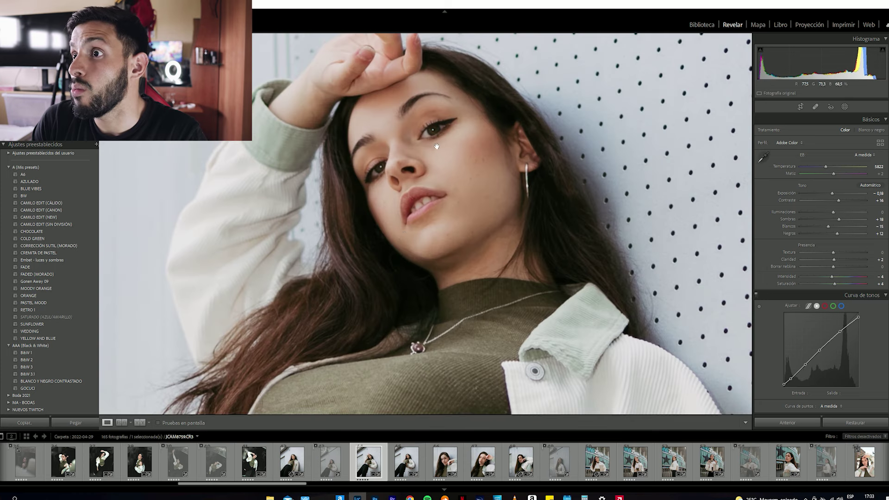
click(312, 212)
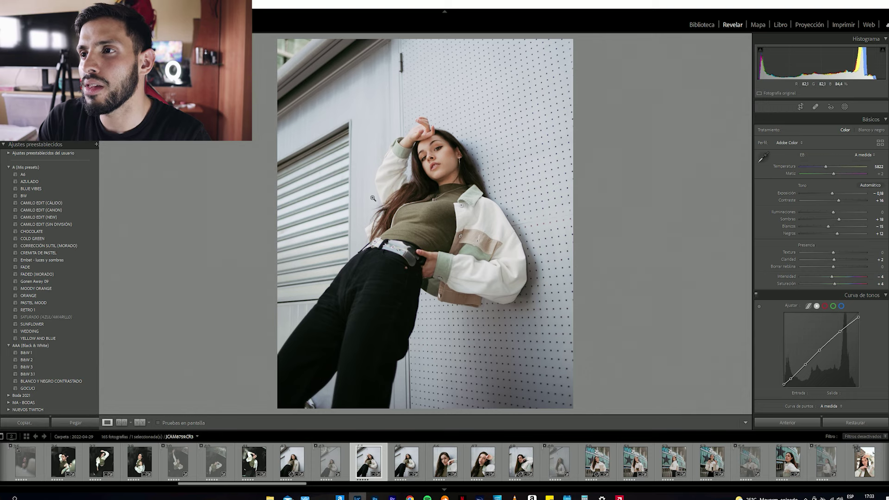
click(432, 140)
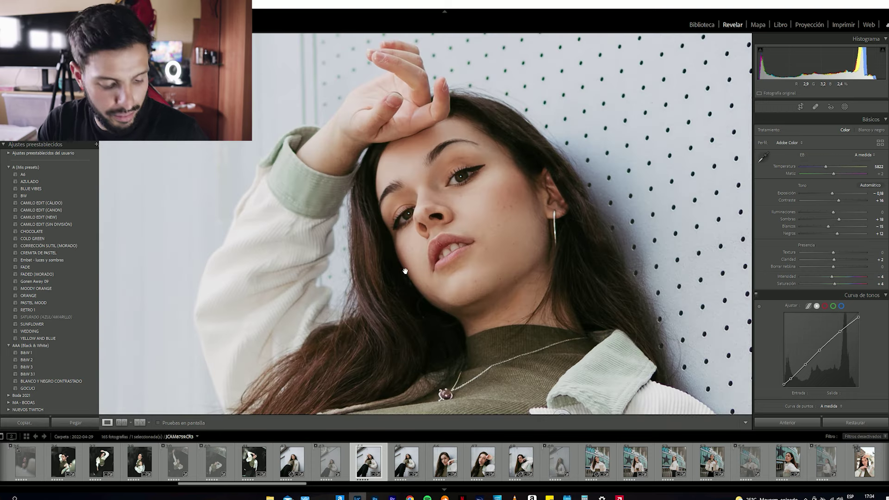
click(378, 297)
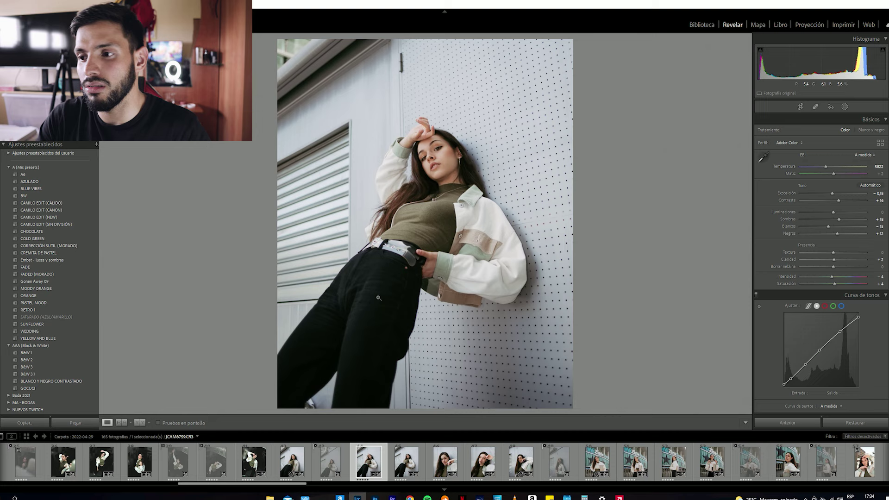
- Compare the before and after versions of the dark staircase photo JCAM8771.CR3
scroll(480, 463, up, 3)
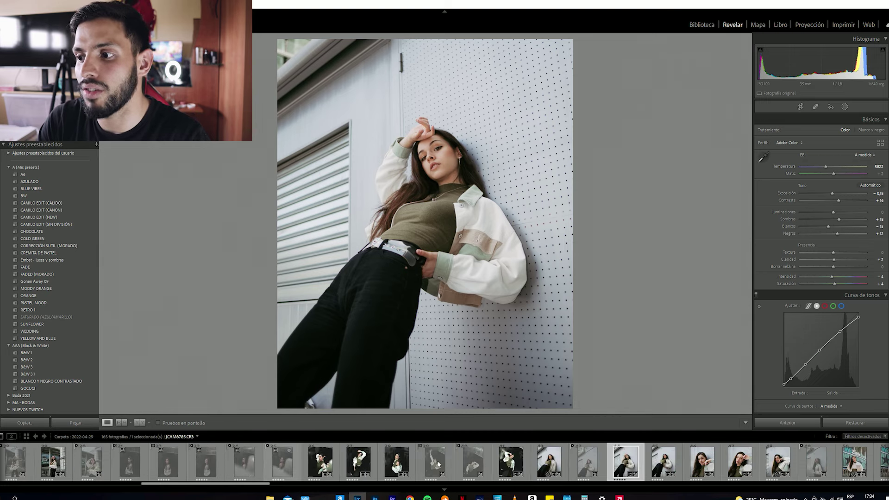
click(511, 461)
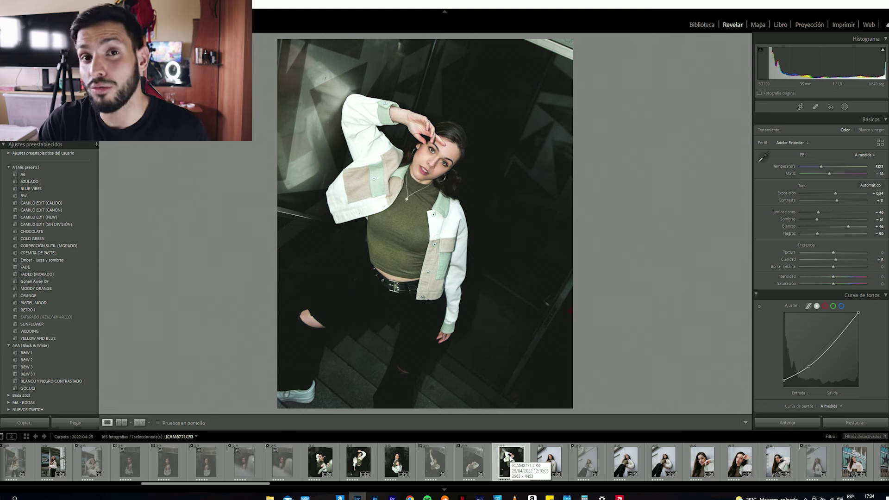
key(y)
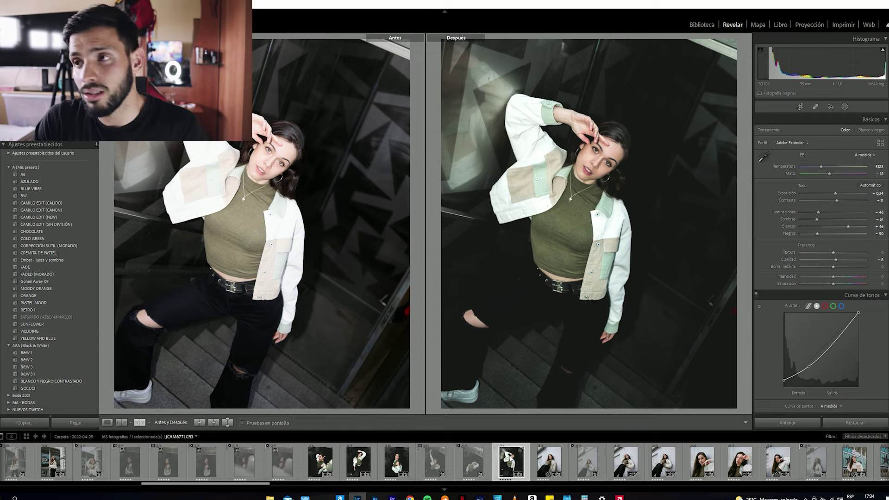
key(y)
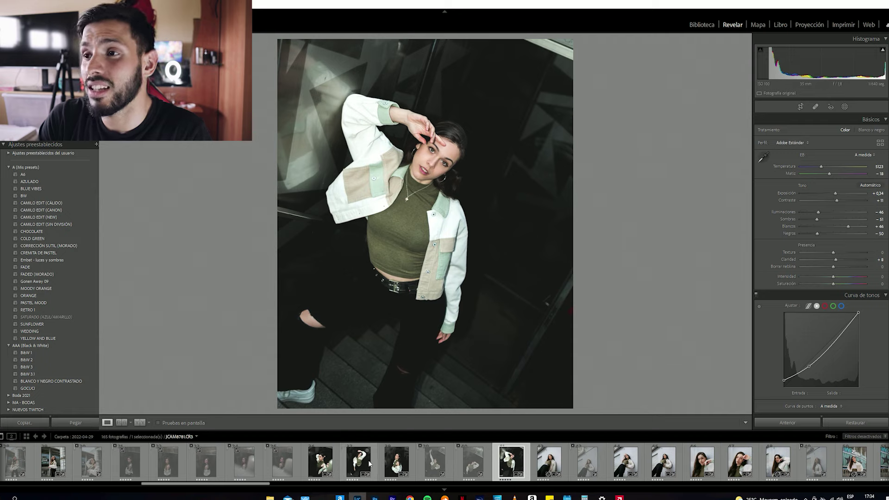
- Compare the before and after versions of the dark-background portraits JCAM8784.CR3 and JCAM8780.CR3, examining the facial skin up close
click(319, 463)
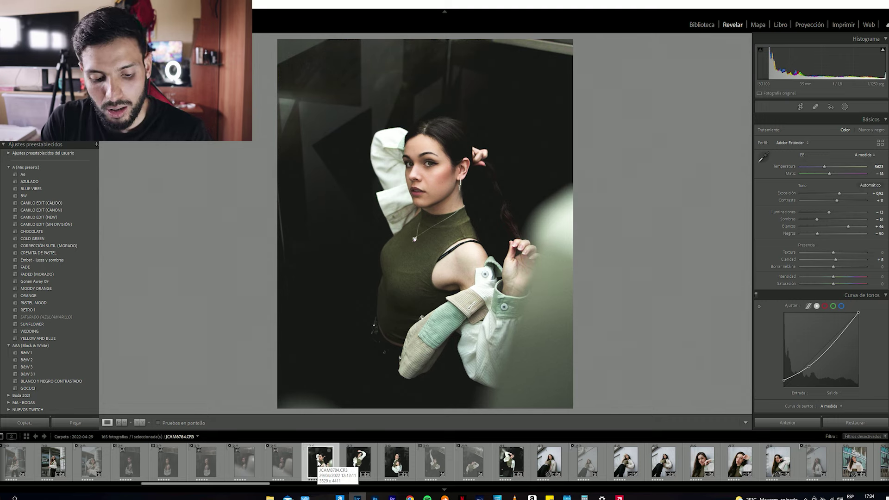
key(y)
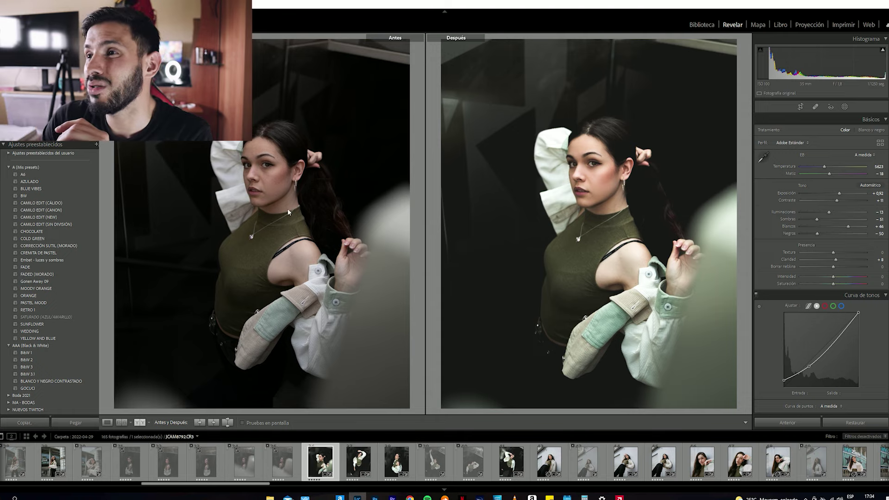
click(591, 173)
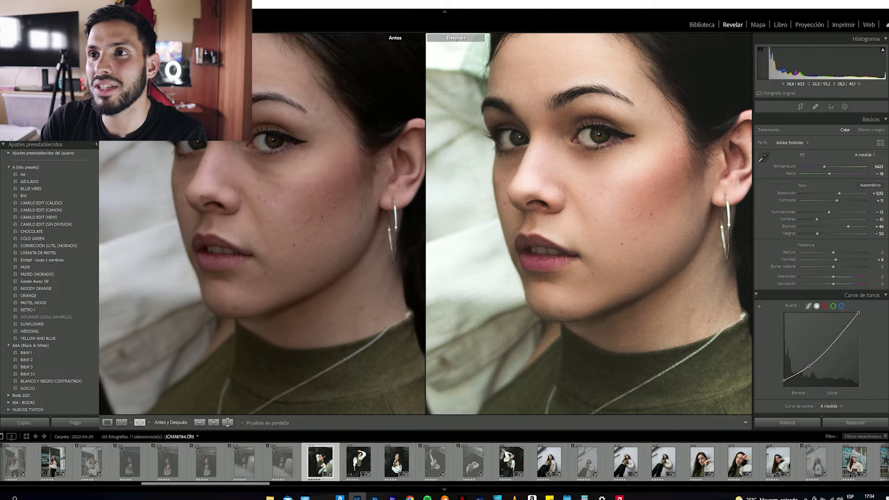
scroll(259, 139, up, 3)
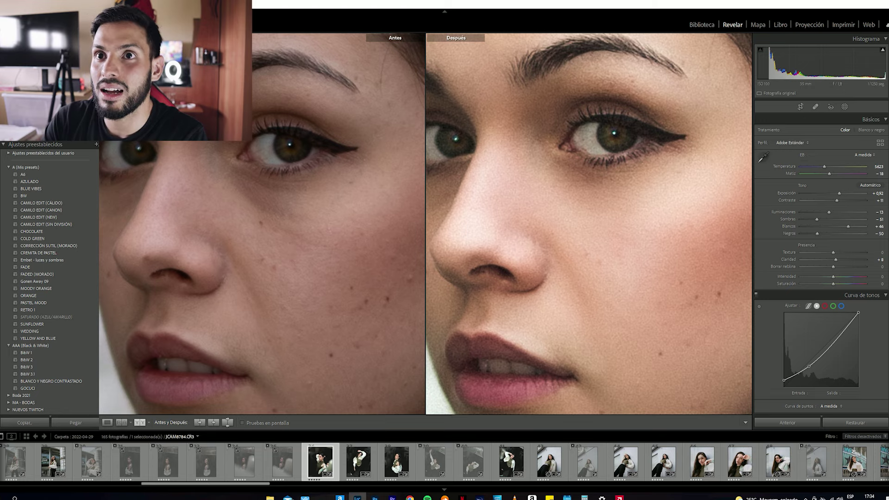
click(385, 464)
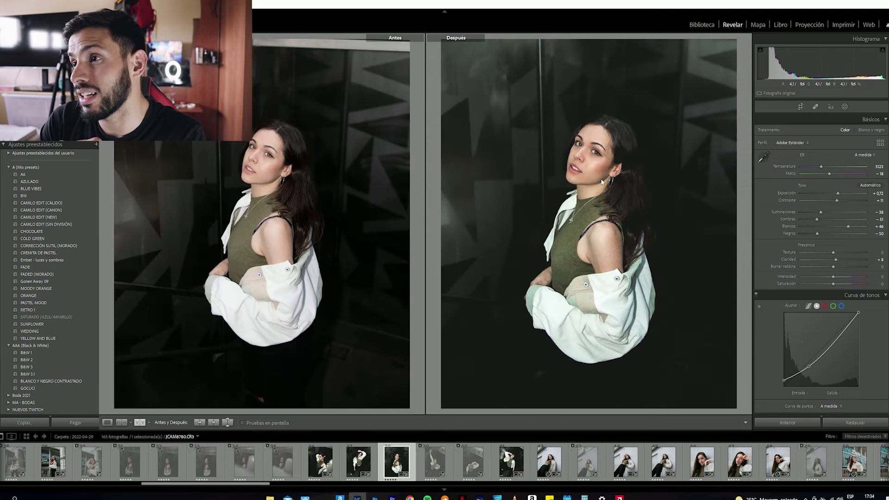
click(584, 170)
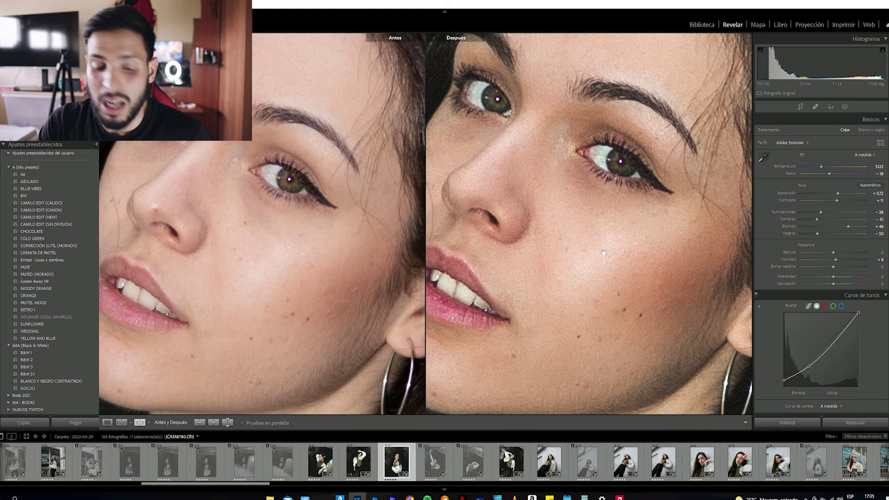
- Compare the full-frame before and after versions of the dark-background portraits JCAM8771.CR3 and JCAM8780.CR3
click(566, 238)
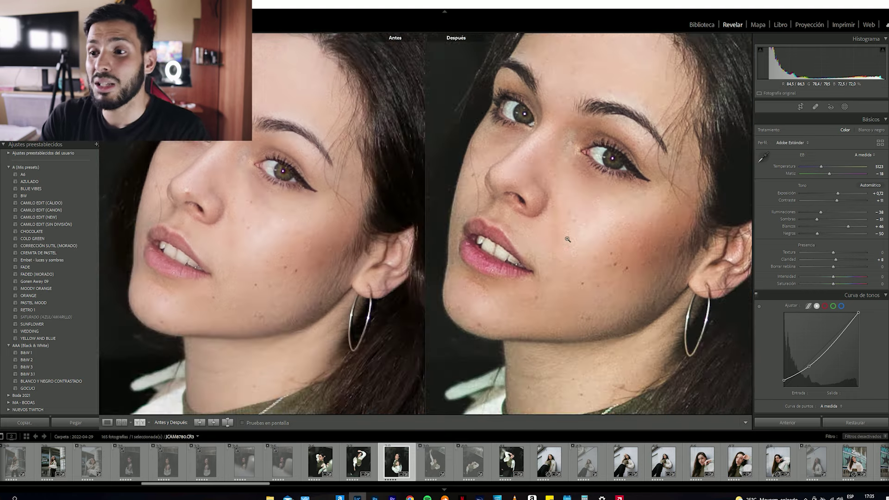
click(360, 460)
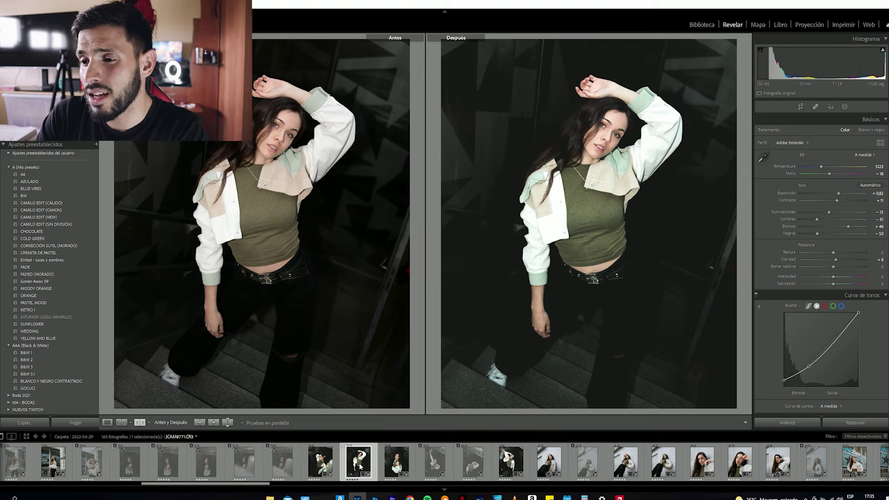
click(396, 462)
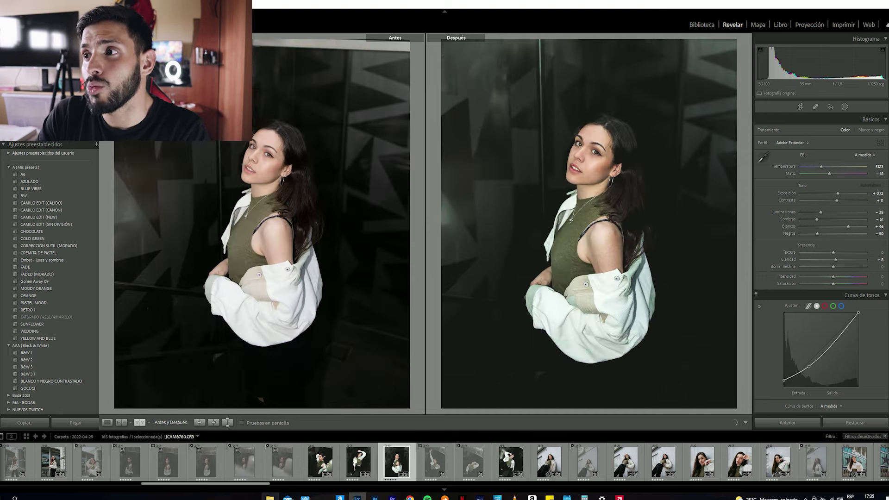
- Compare the before and after versions of the red truck portrait JCAM8862.CR3, examining the facial skin up close
scroll(189, 468, up, 10)
scroll(188, 469, up, 5)
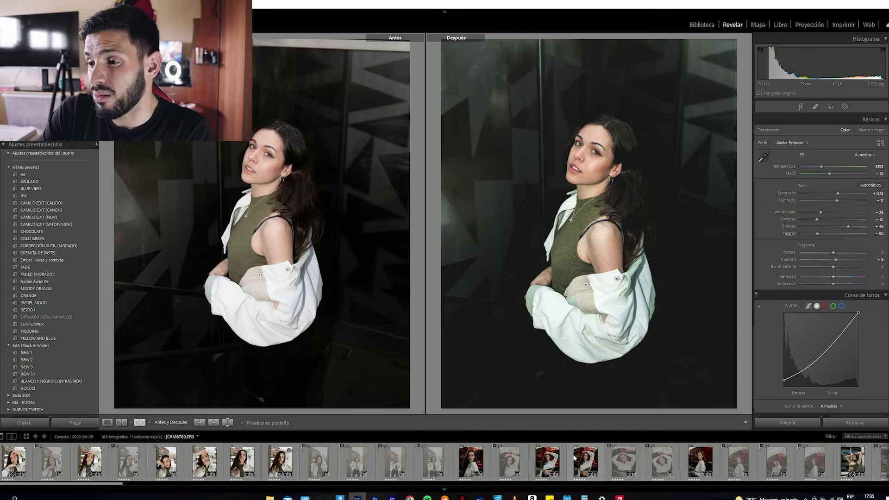
scroll(579, 462, down, 5)
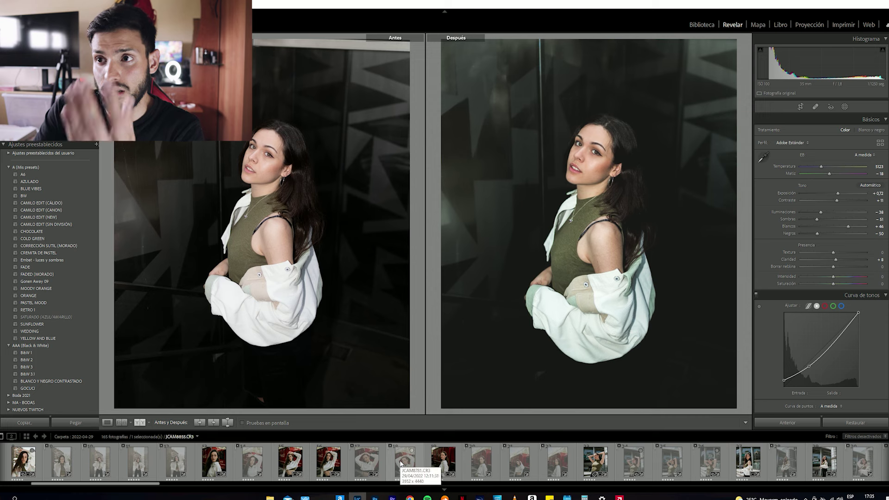
click(288, 457)
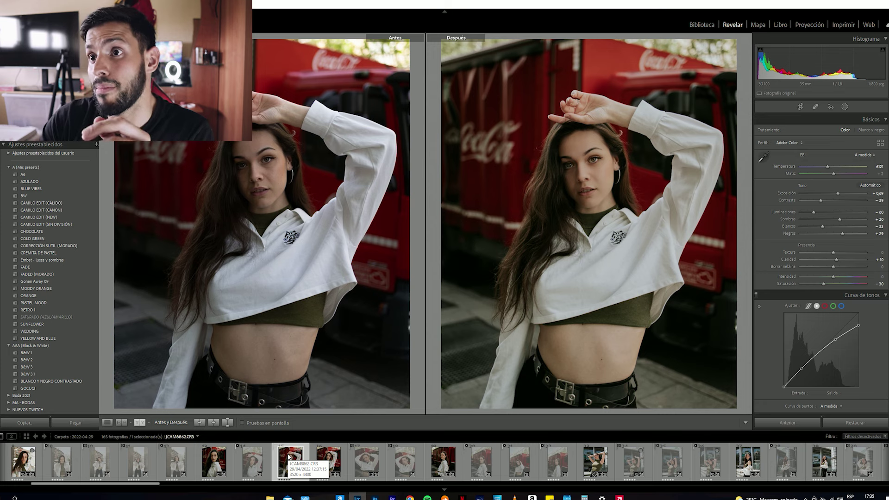
click(278, 184)
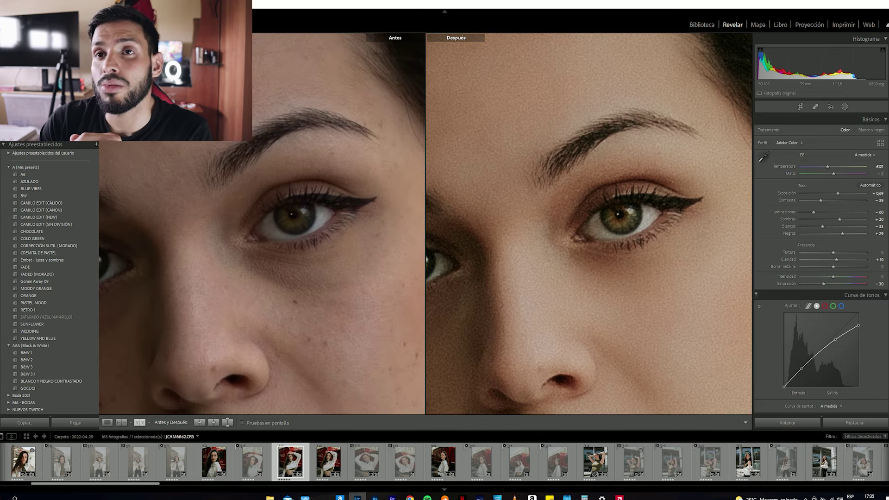
key(z)
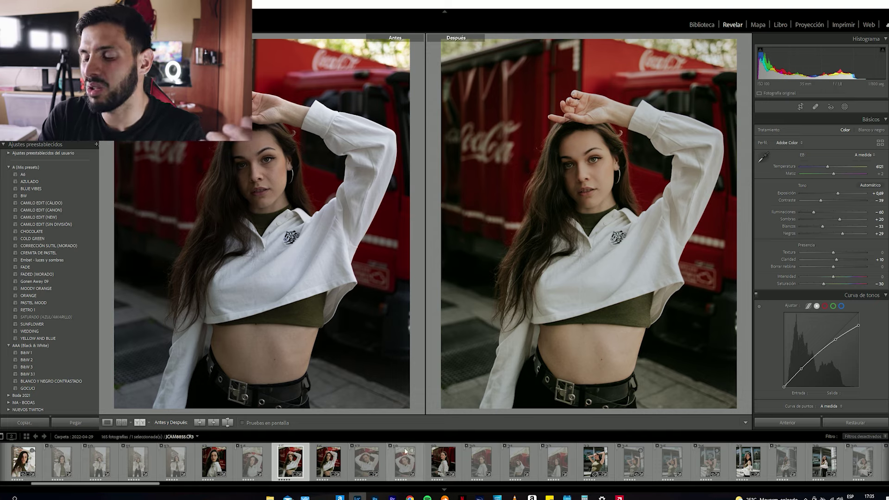
- Compare the before and after versions of the side-turned truck portrait JCAM8849.CR3, ending on the edited version alone
click(440, 465)
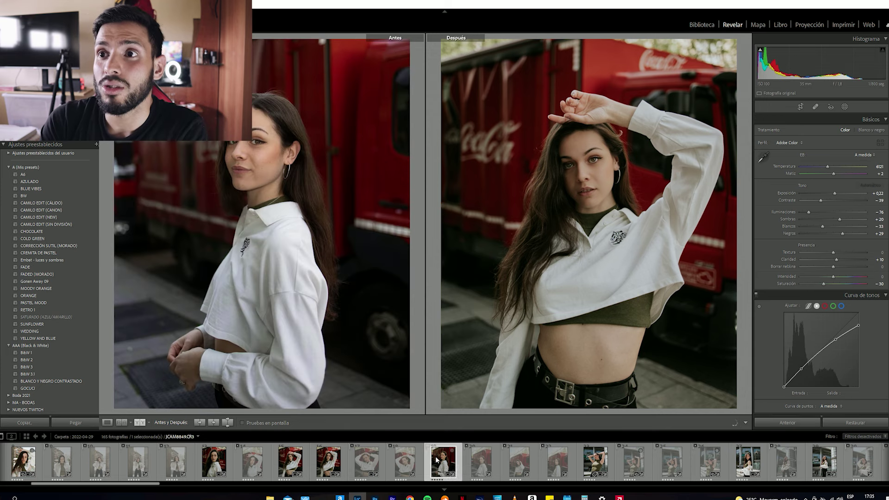
key(y)
key(y)
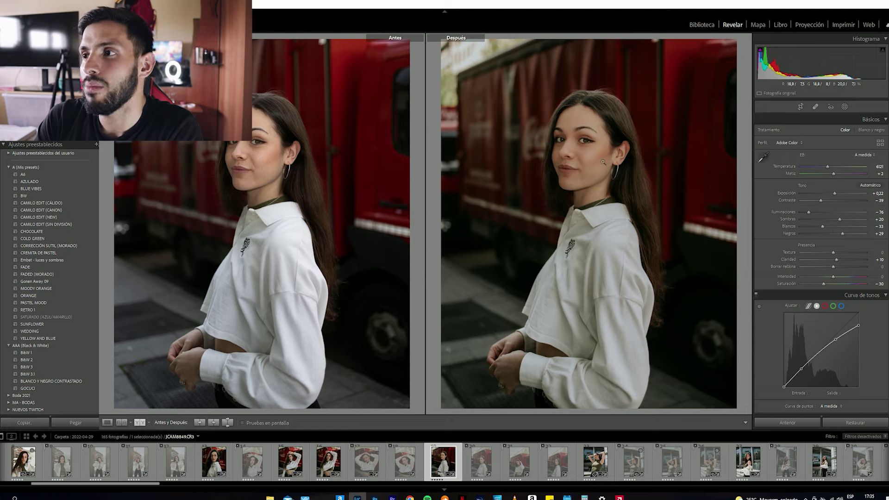
key(y)
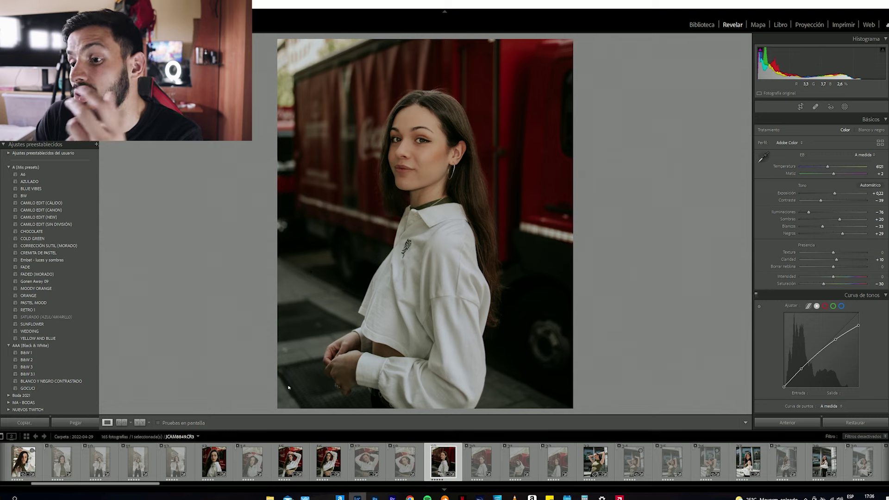
- Browse the edited red truck portraits one by one, comparing the raised-arm shots with the side-turned shot
click(316, 460)
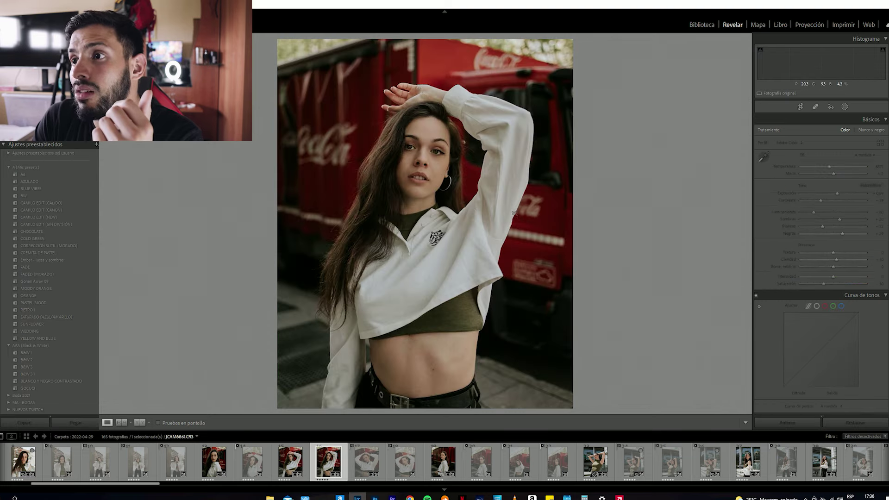
click(290, 467)
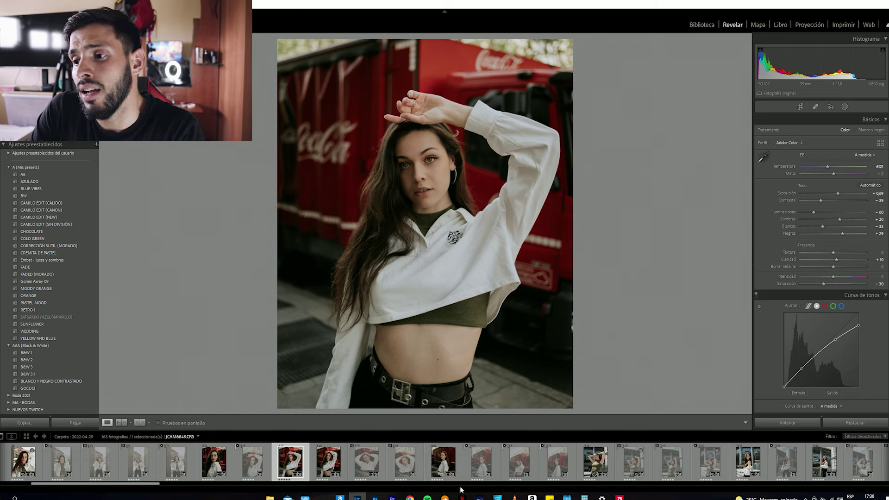
click(449, 462)
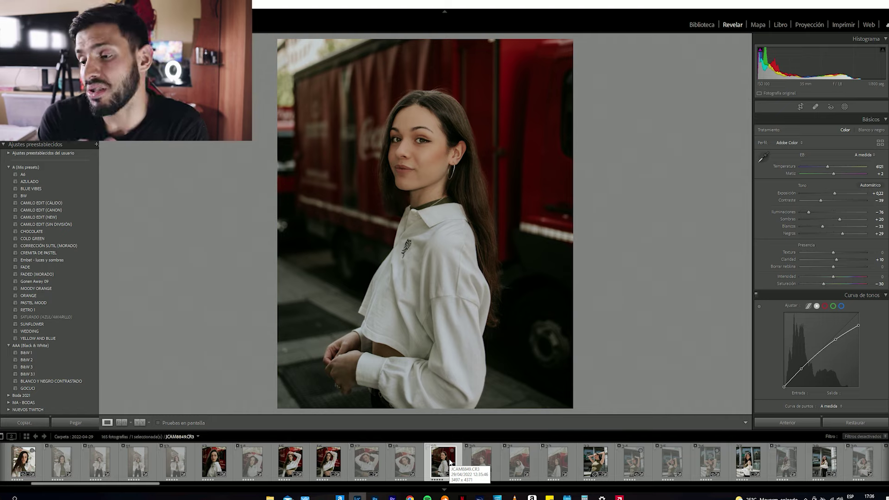
scroll(440, 458, up, 5)
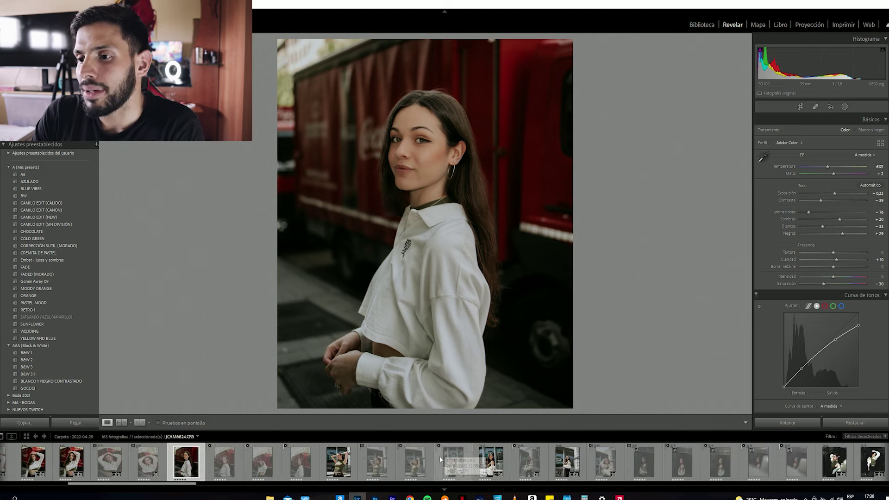
scroll(326, 467, down, 5)
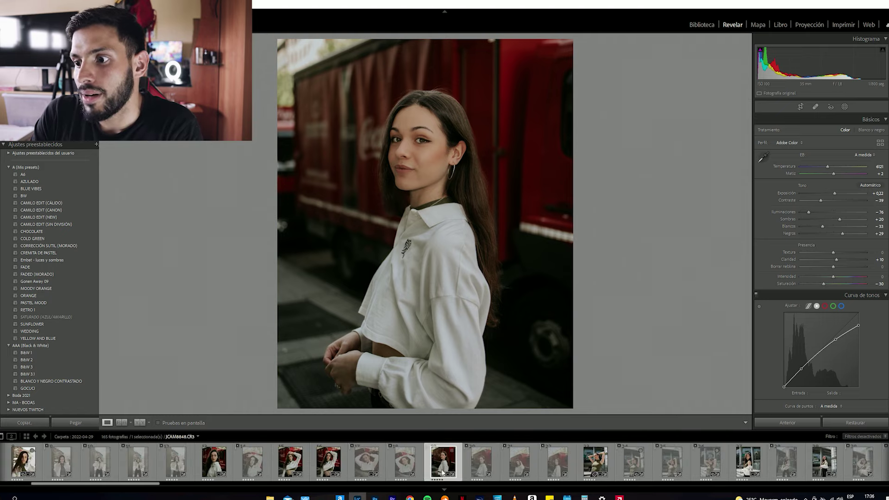
click(328, 468)
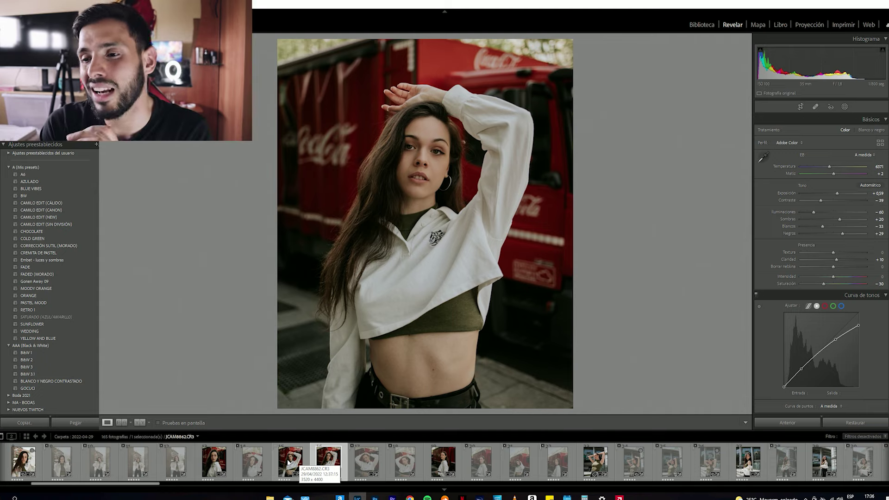
- Browse the edited perforated-wall portraits with the hand at the forehead, at the chin and beside the face
scroll(433, 465, down, 9)
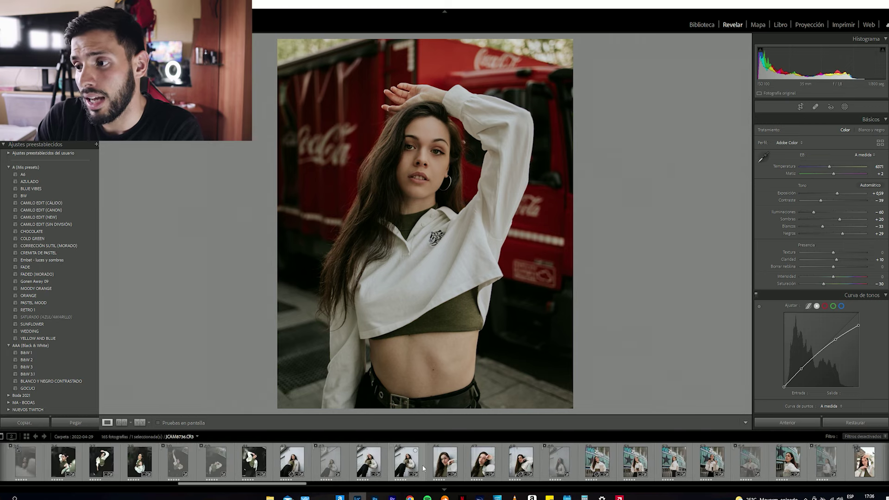
click(482, 461)
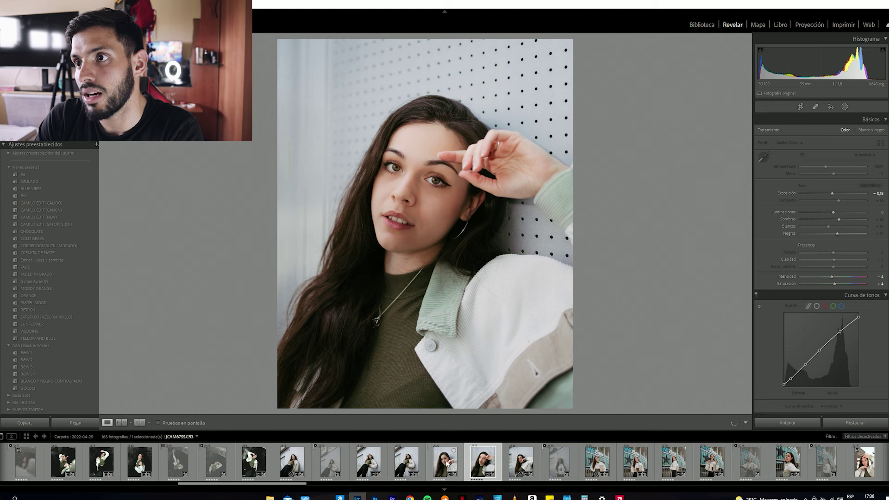
click(446, 461)
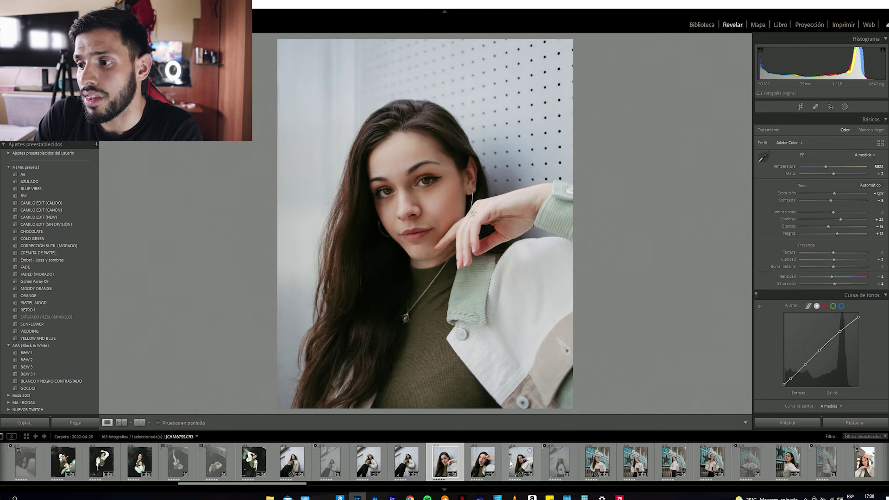
click(509, 463)
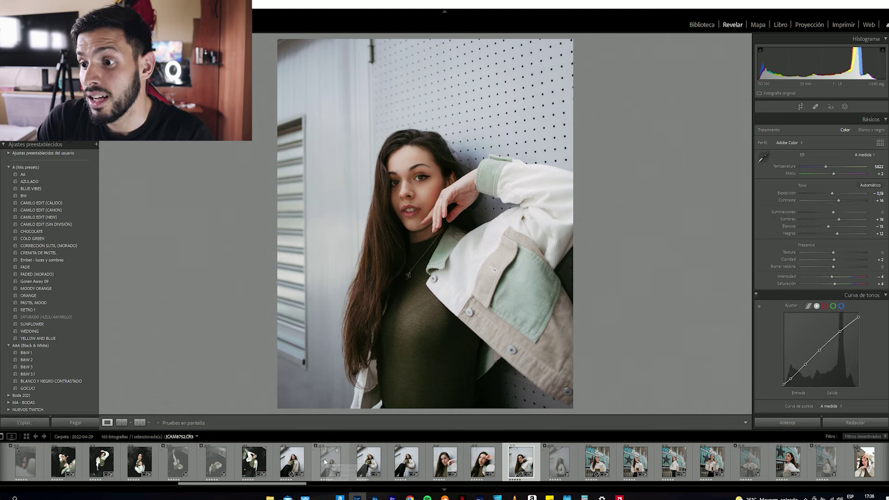
- Look through the shoot's thumbnails to compare the colour look of the truck, dark-background and perforated-wall photo sets
scroll(341, 461, up, 5)
scroll(324, 462, up, 1)
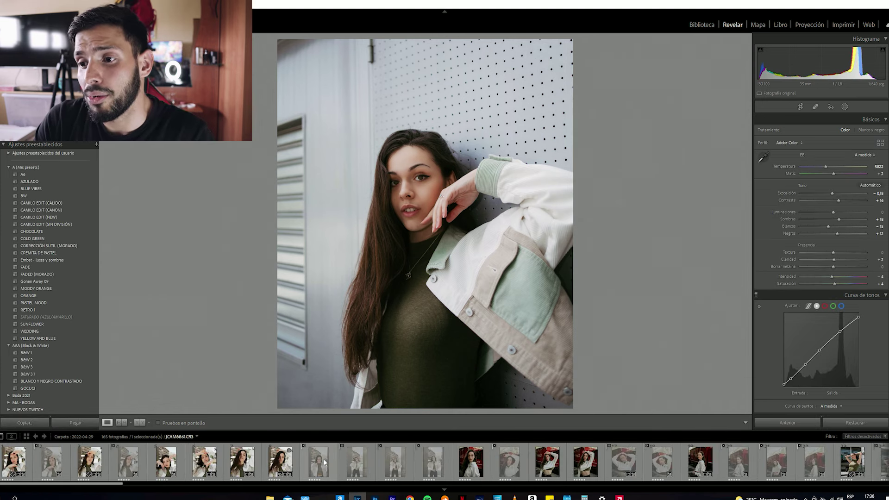
scroll(457, 463, down, 3)
scroll(457, 463, down, 5)
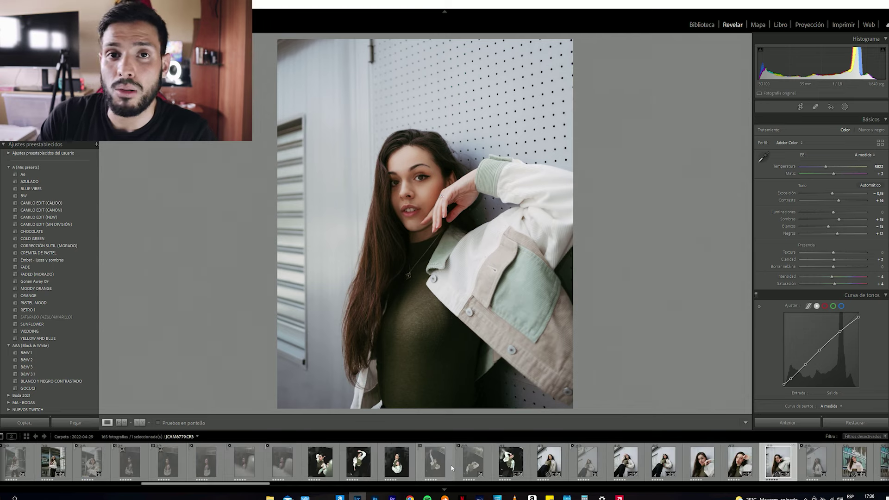
scroll(458, 460, down, 3)
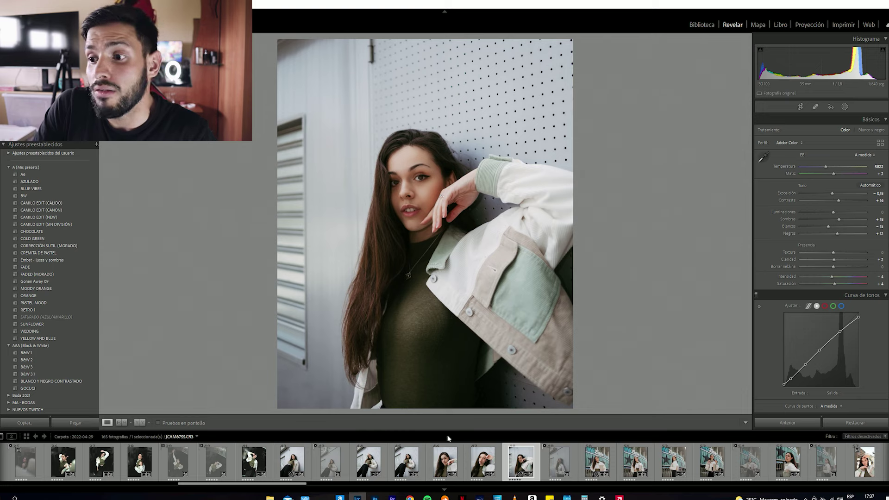
scroll(408, 459, up, 3)
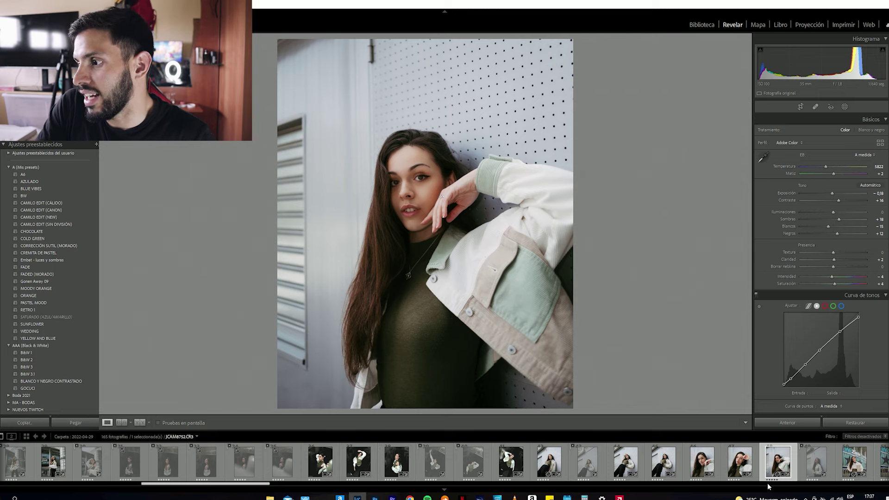
scroll(725, 463, up, 5)
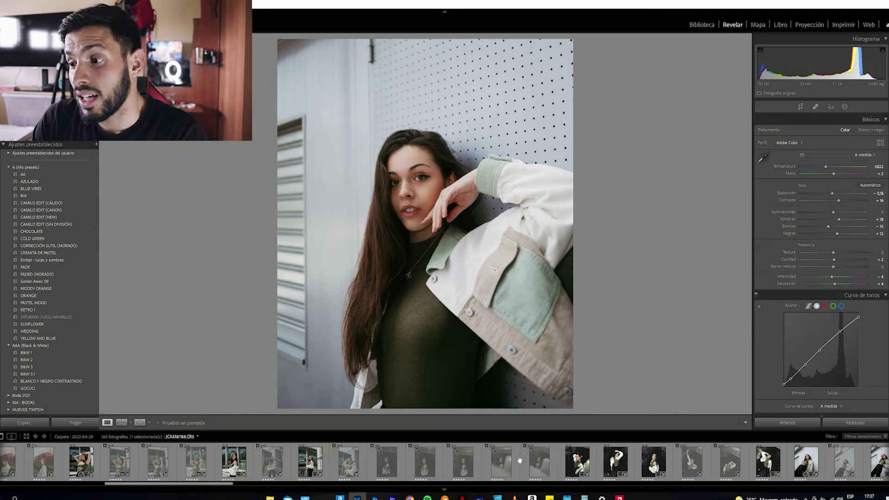
scroll(520, 461, down, 3)
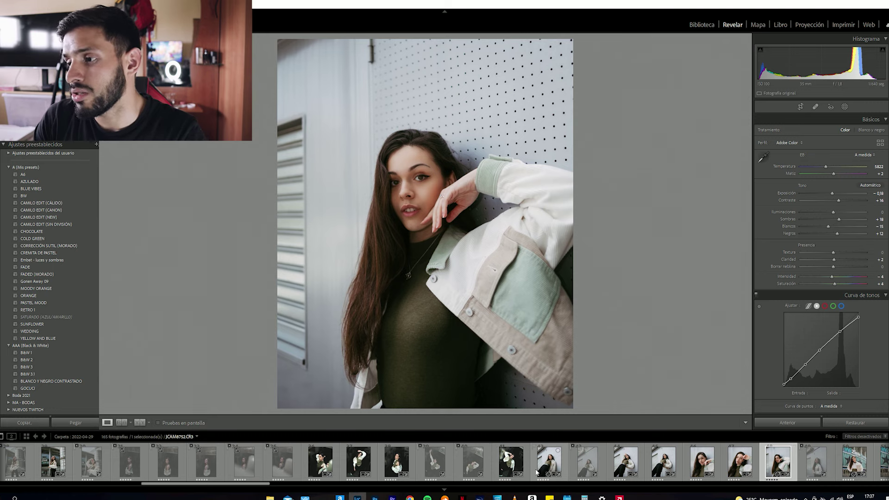
- Review the low-angle portraits against the perforated wall, followed by the two close portraits from the same set
click(545, 456)
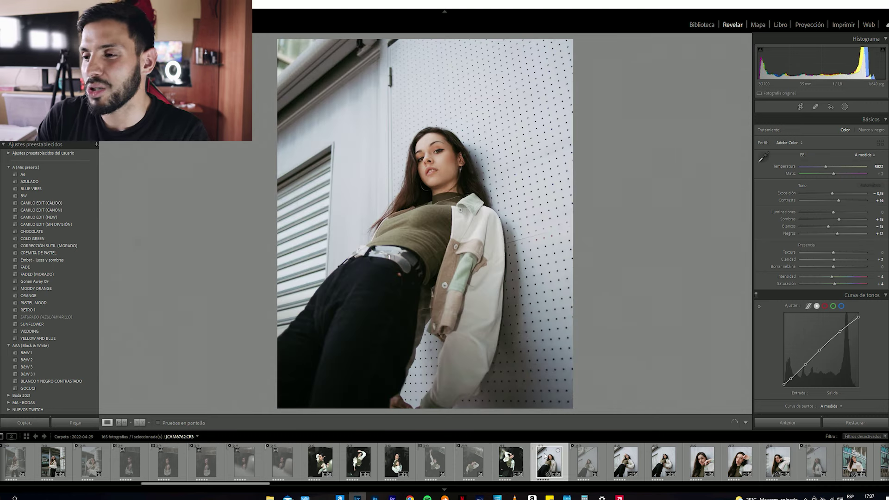
click(633, 456)
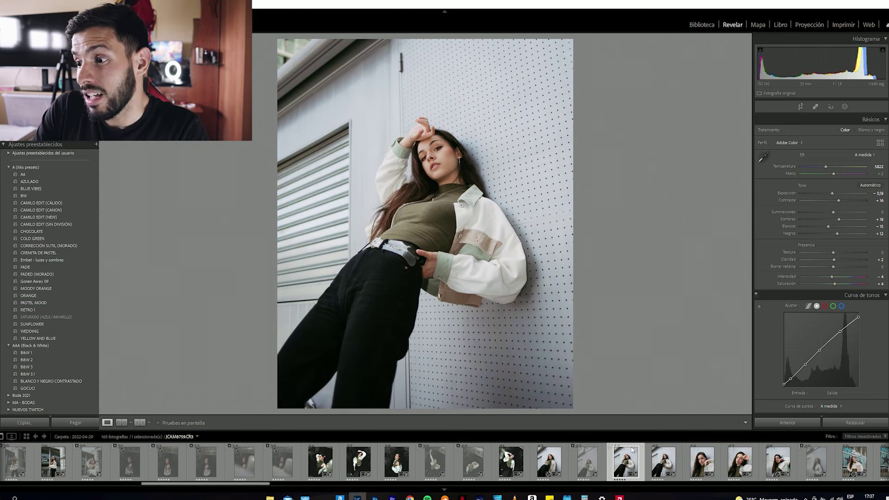
scroll(633, 458, down, 3)
click(482, 461)
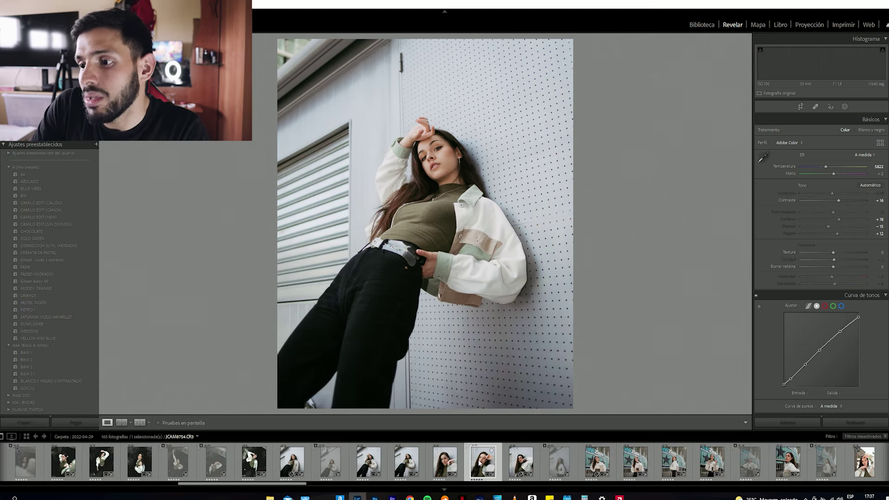
click(444, 462)
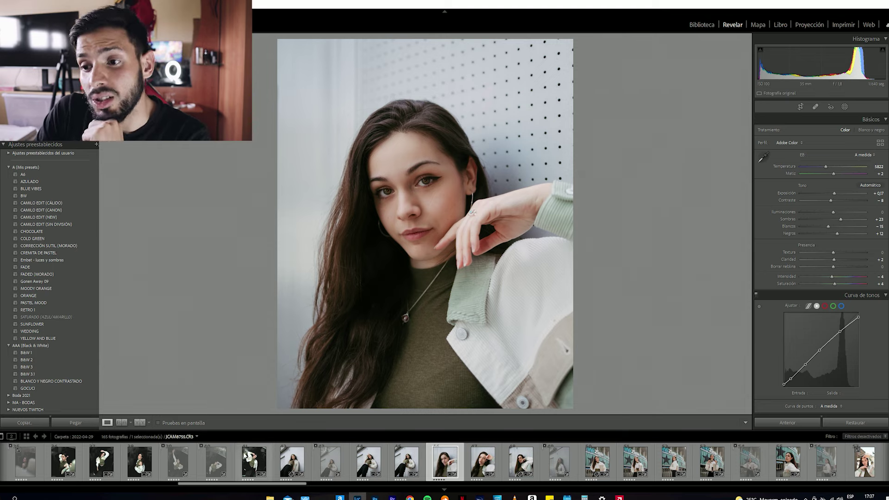
- Open the unedited perforated-wall portrait JCAM8750.CR3 and apply the SUNFLOWER preset to it
scroll(243, 459, down, 5)
scroll(599, 461, down, 10)
scroll(597, 461, down, 10)
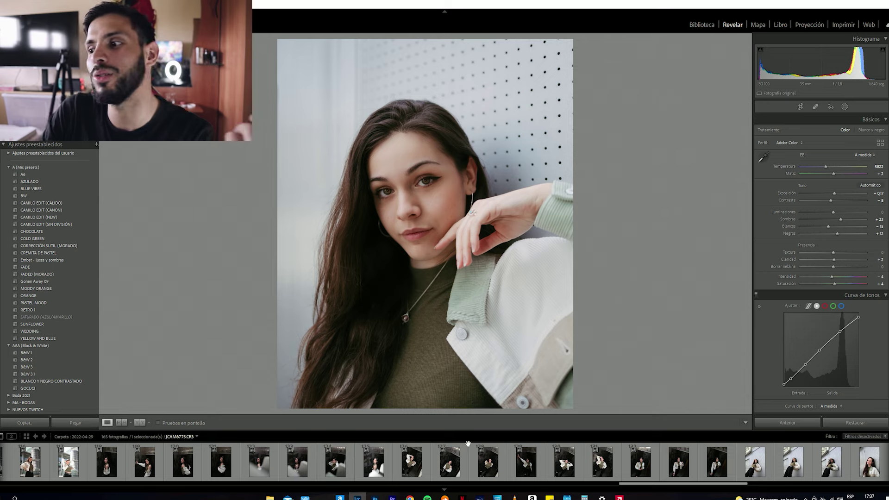
scroll(714, 471, down, 5)
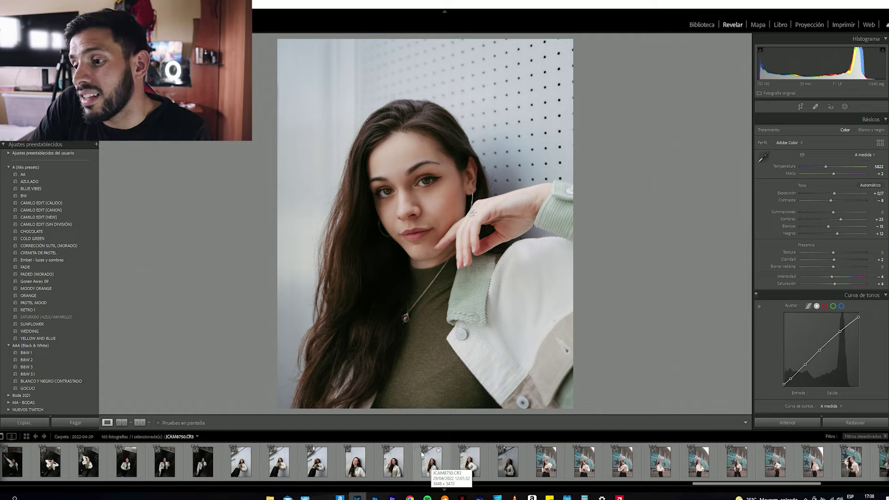
click(427, 467)
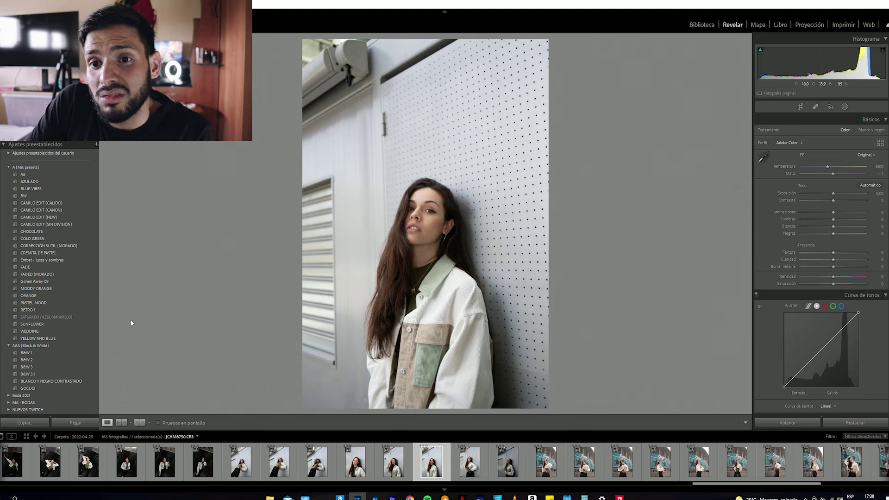
click(74, 325)
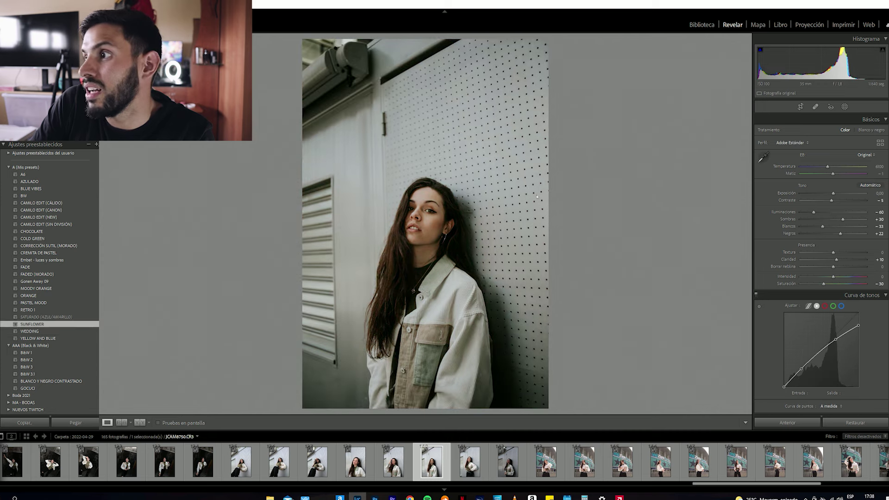
- Set the perforated-wall portrait's contrast to -25 and exposure to +0.22
click(823, 205)
drag(833, 191, 834, 191)
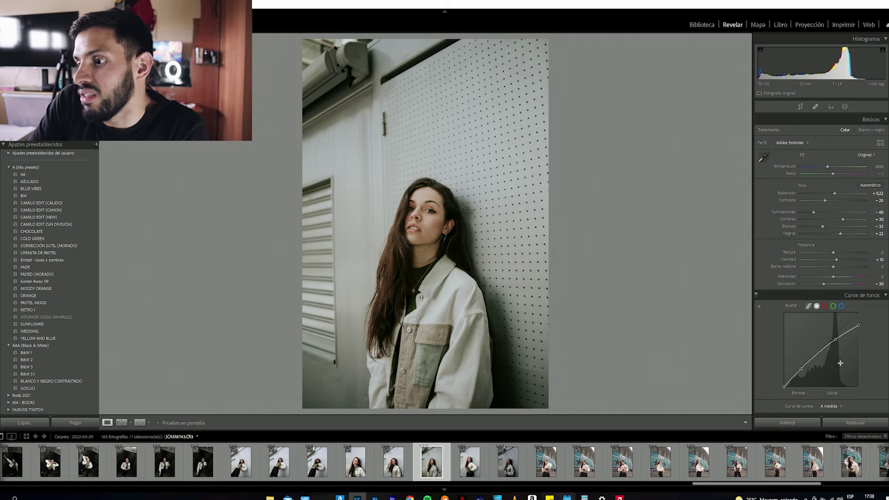
- Go through the unedited dark-background portraits and open JCAM8793.CR3, the pose with the jacket lowered off the shoulder
click(195, 471)
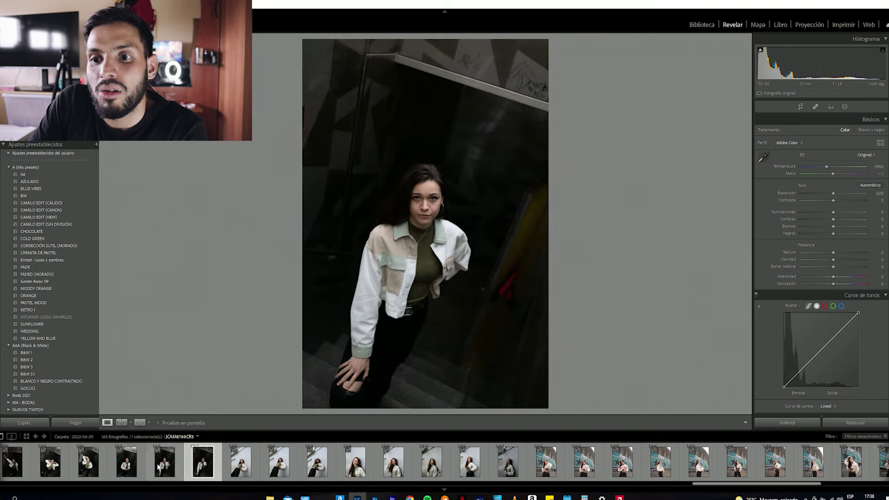
click(172, 473)
click(125, 460)
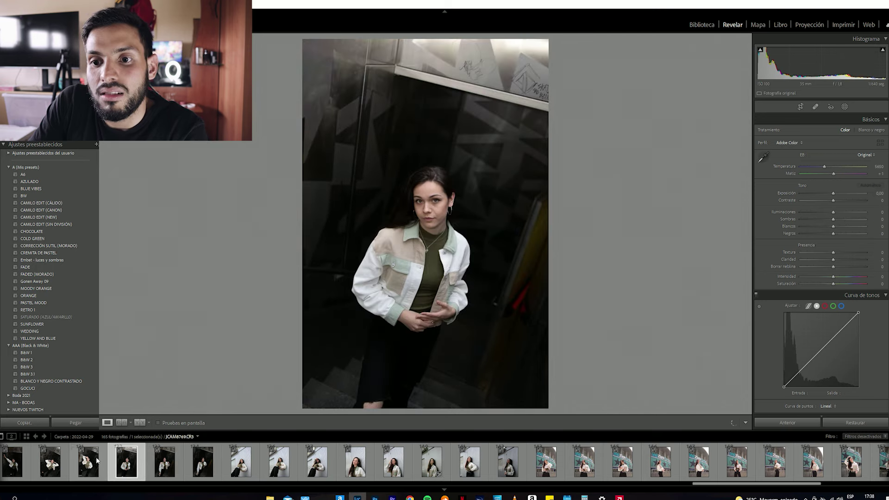
scroll(67, 478, up, 3)
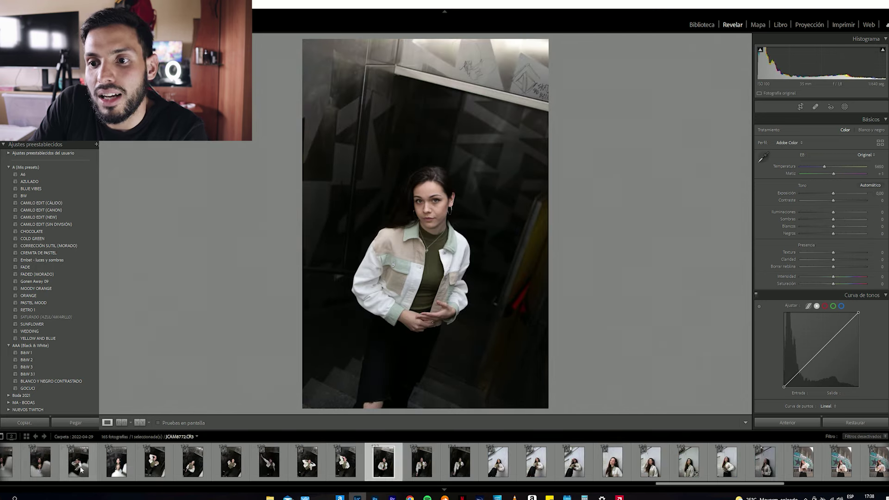
click(145, 467)
scroll(152, 468, up, 8)
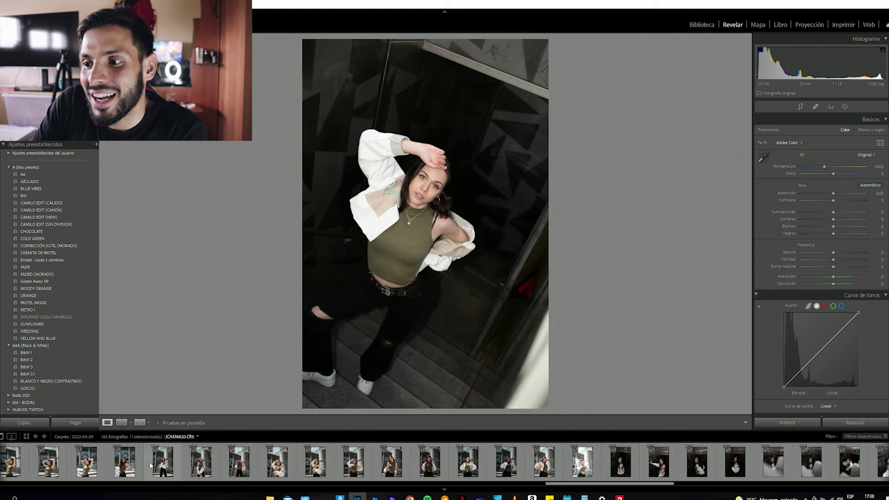
scroll(363, 469, down, 3)
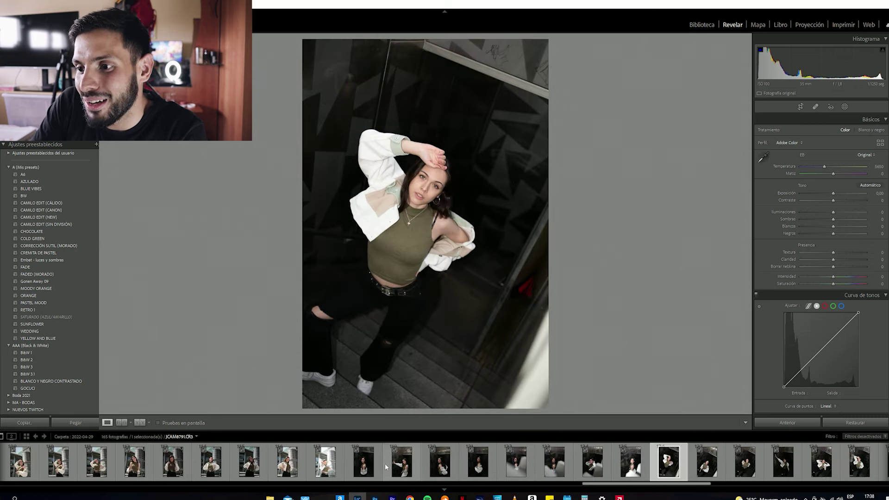
click(364, 466)
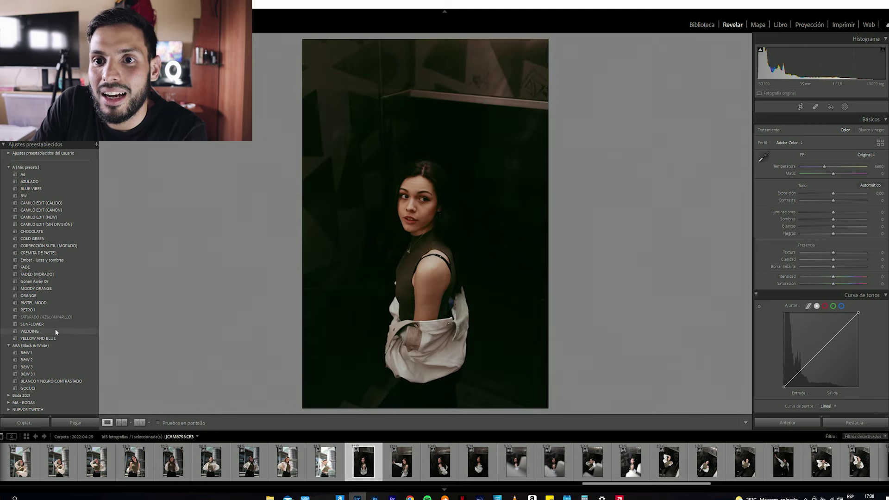
- Try the SUNFLOWER preset on the dark portrait with contrast -48 and exposure +0.93, and reset all its develop settings
click(58, 325)
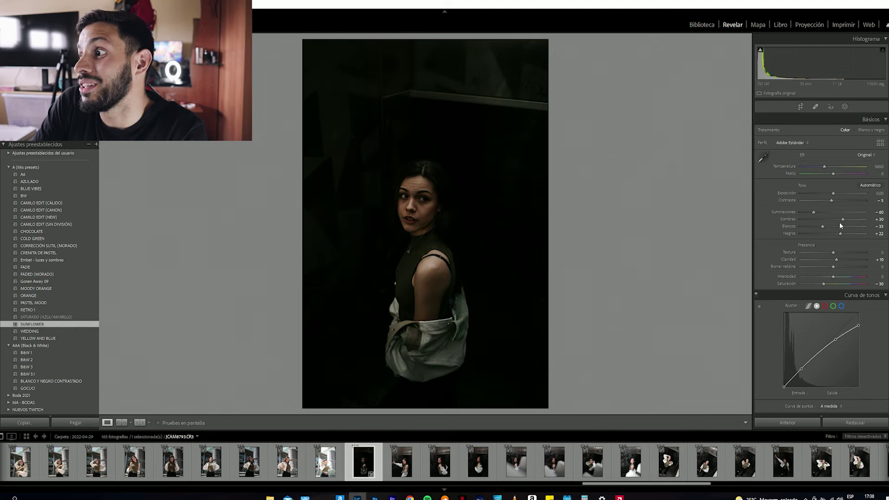
click(817, 200)
drag(829, 193, 838, 190)
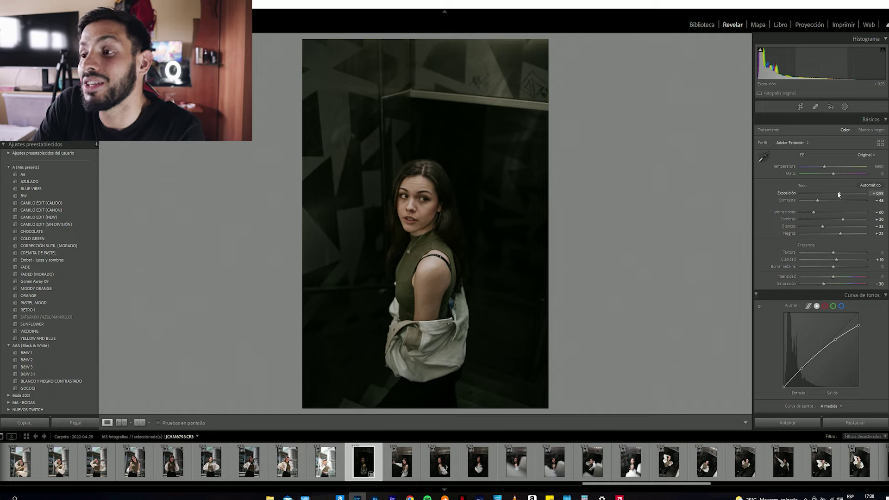
click(855, 422)
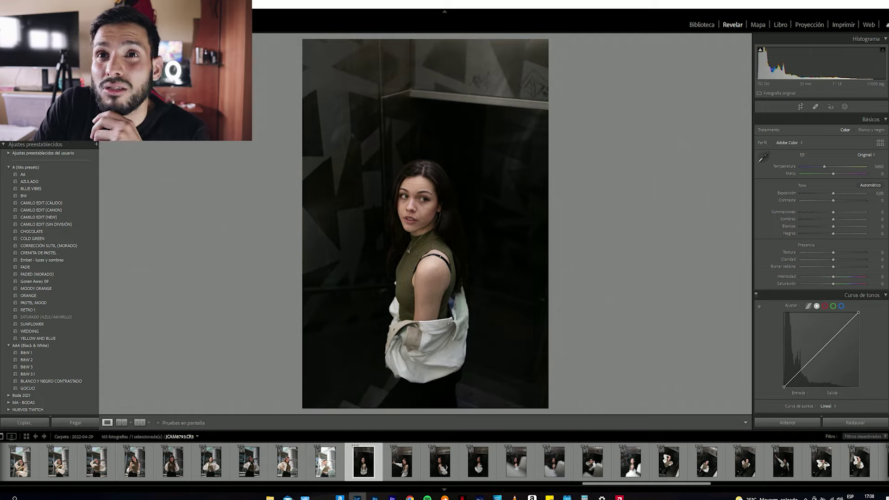
- Apply the SUNFLOWER preset from A (Mis presets) at 20 opacity with The Fader plug-in and compare the portrait before and after
click(9, 4)
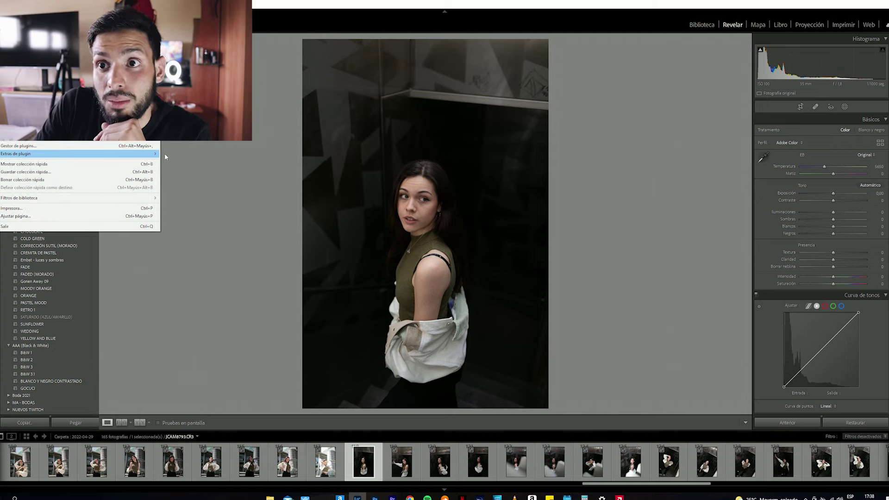
mouse_move(159, 155)
click(187, 160)
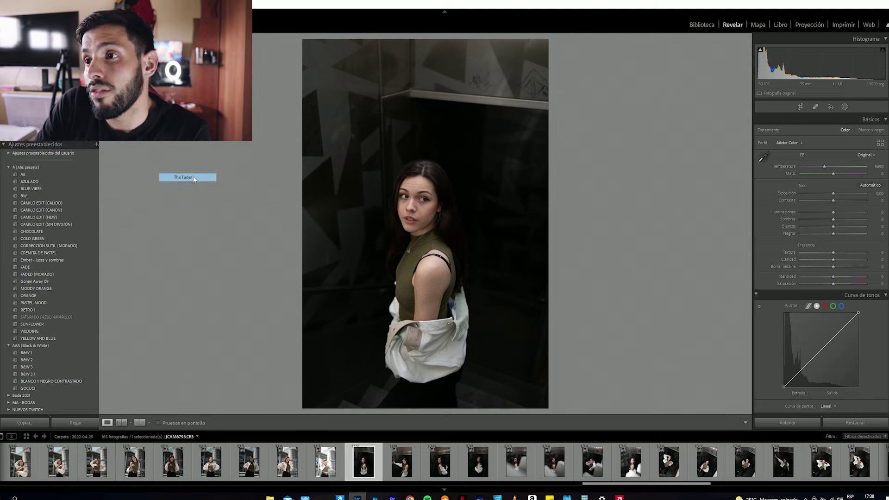
click(477, 239)
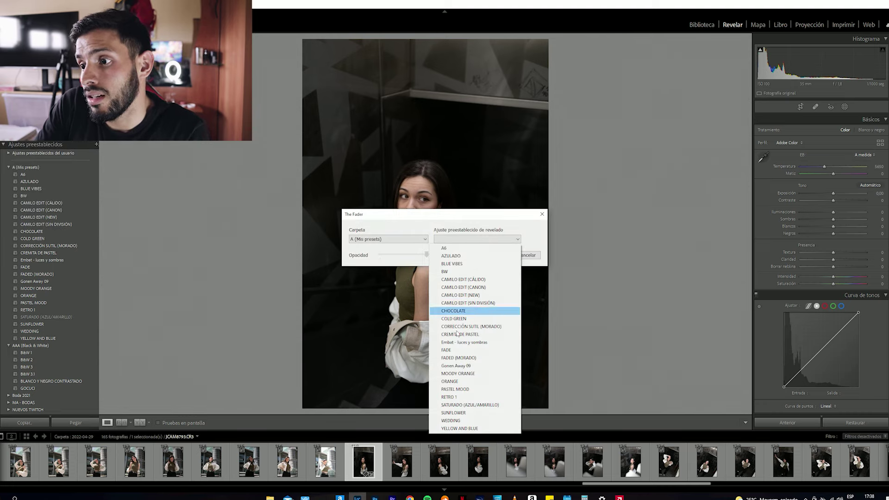
click(463, 413)
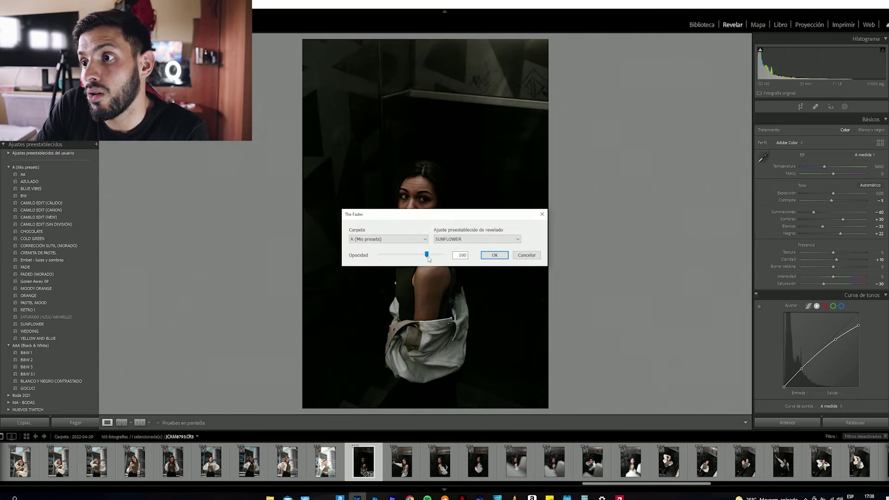
drag(410, 254, 402, 253)
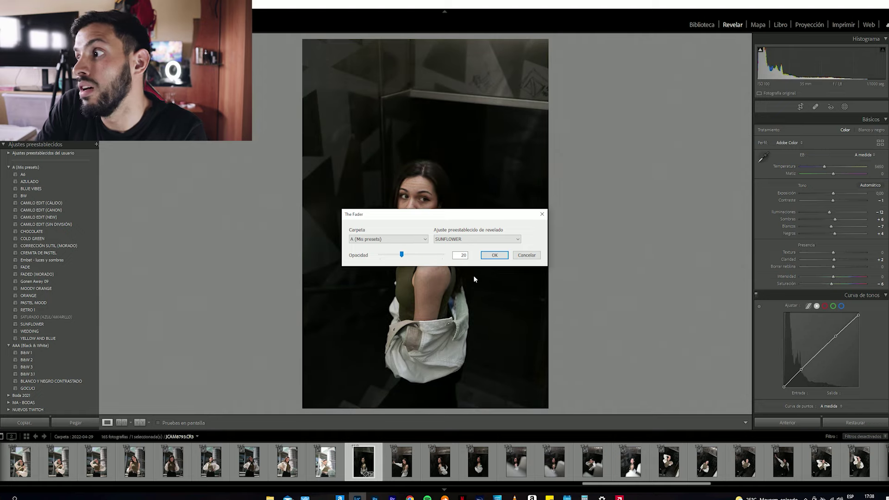
click(496, 256)
key(y)
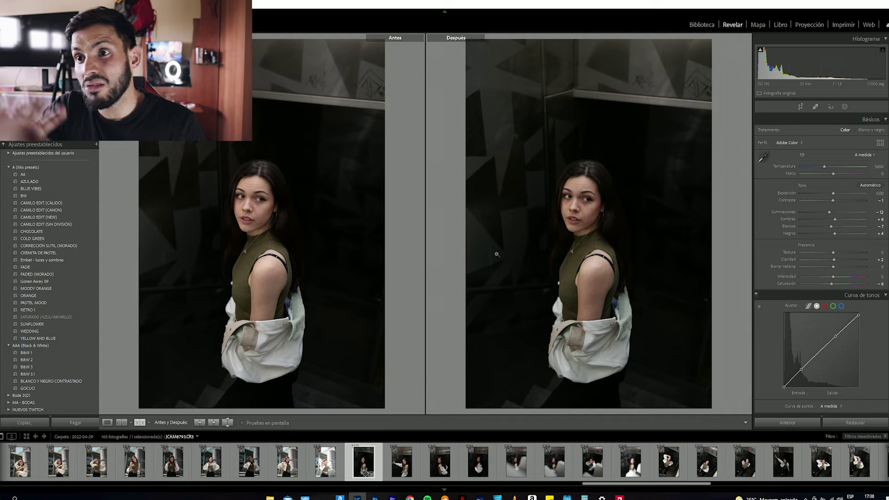
key(y)
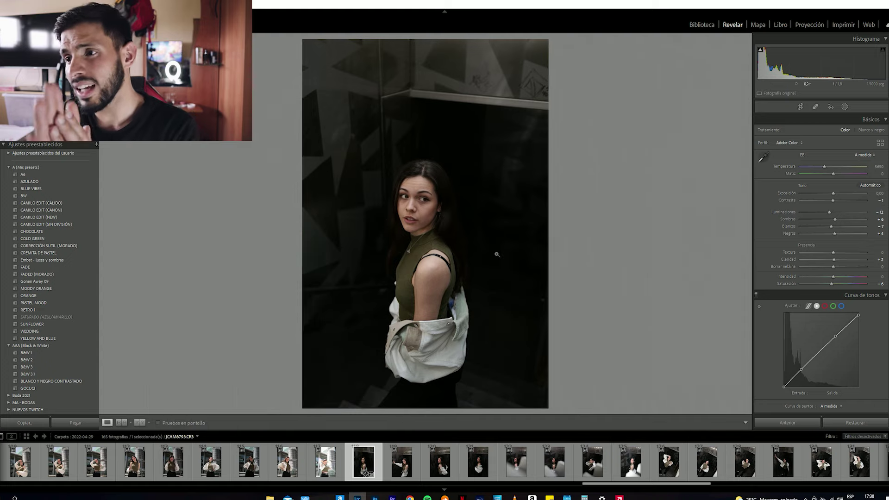